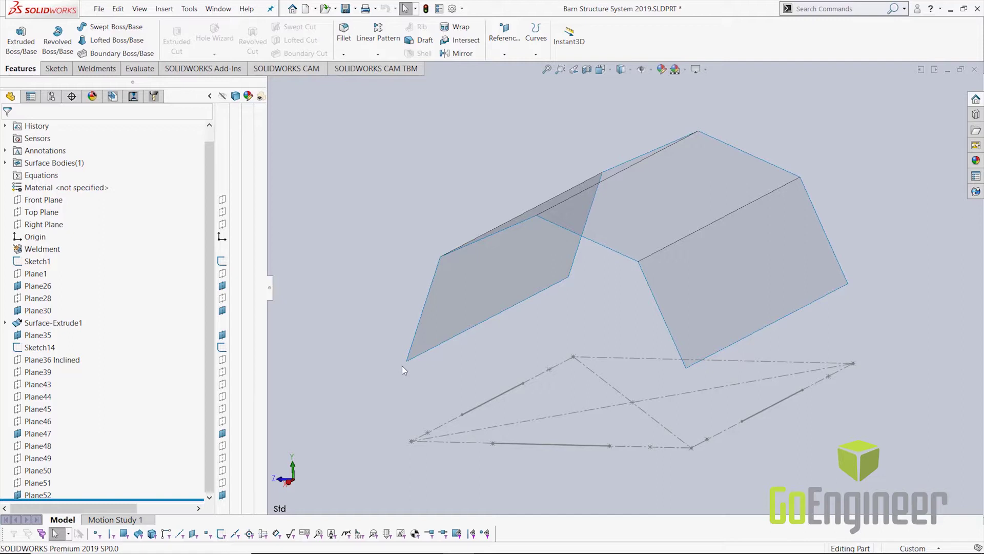
- Begin a Structure System primary member with the ansi inch square tube 4 x 4 x 0.25 profile
click(96, 68)
click(362, 48)
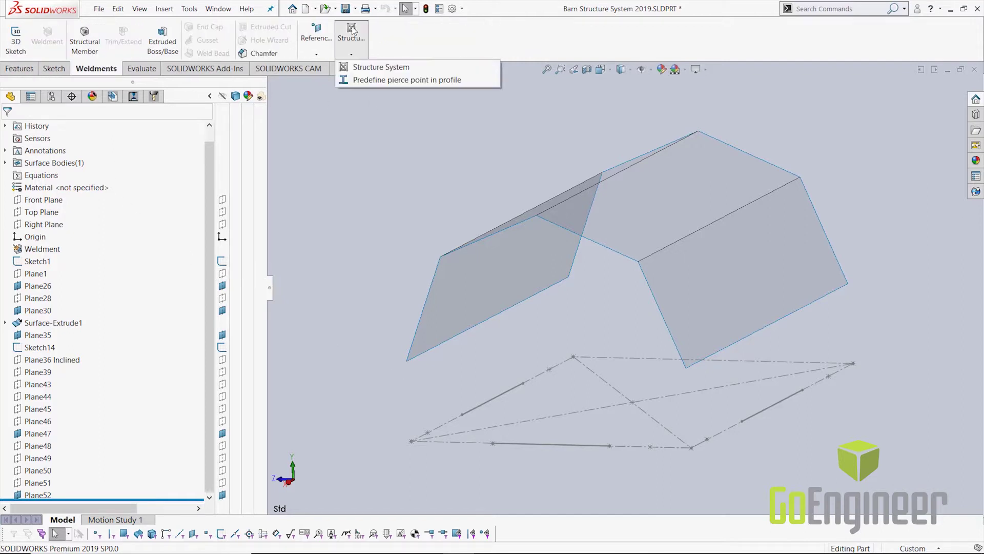
click(366, 67)
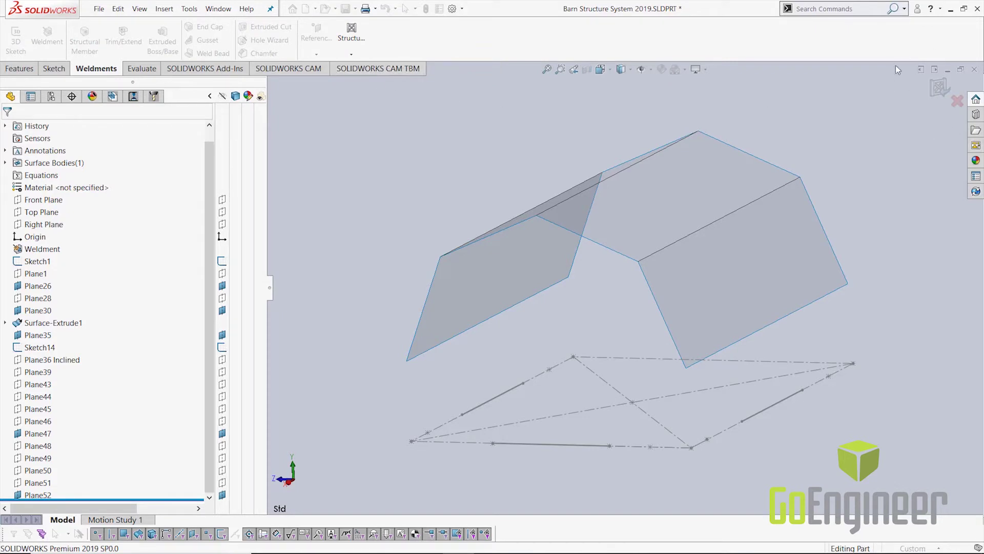
click(359, 44)
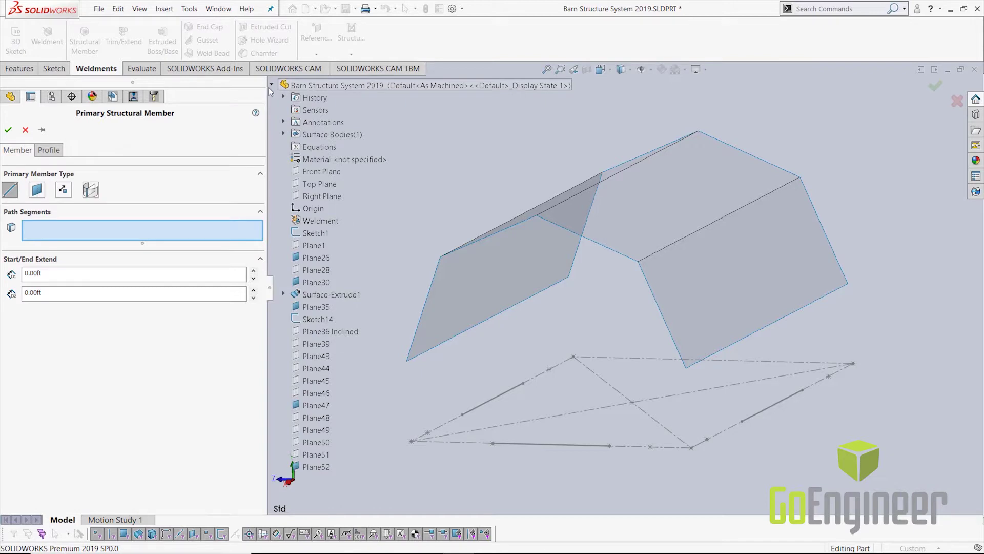
click(51, 151)
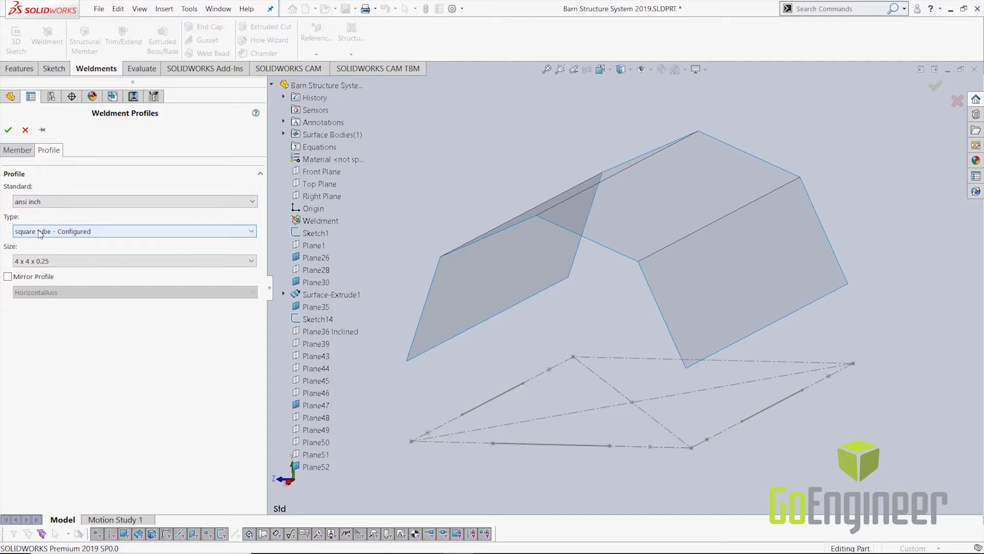
- Box-select all 13 roof surface edges as path segments and accept the member
click(18, 150)
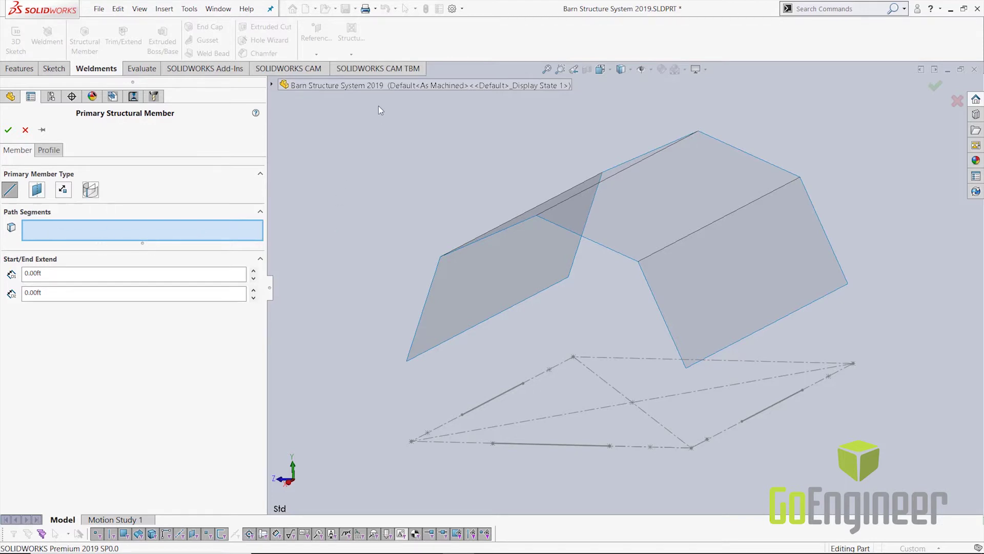
drag(378, 105, 891, 383)
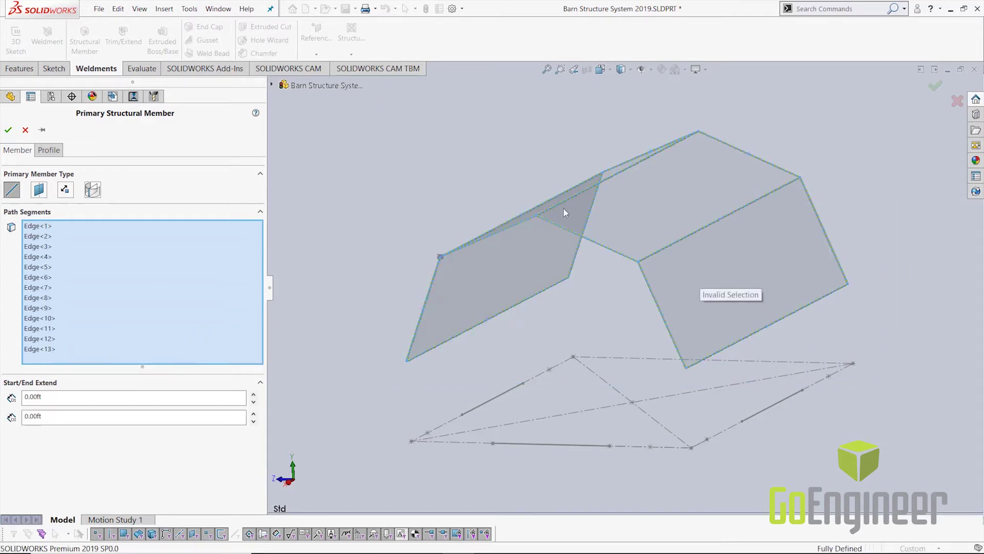
click(8, 129)
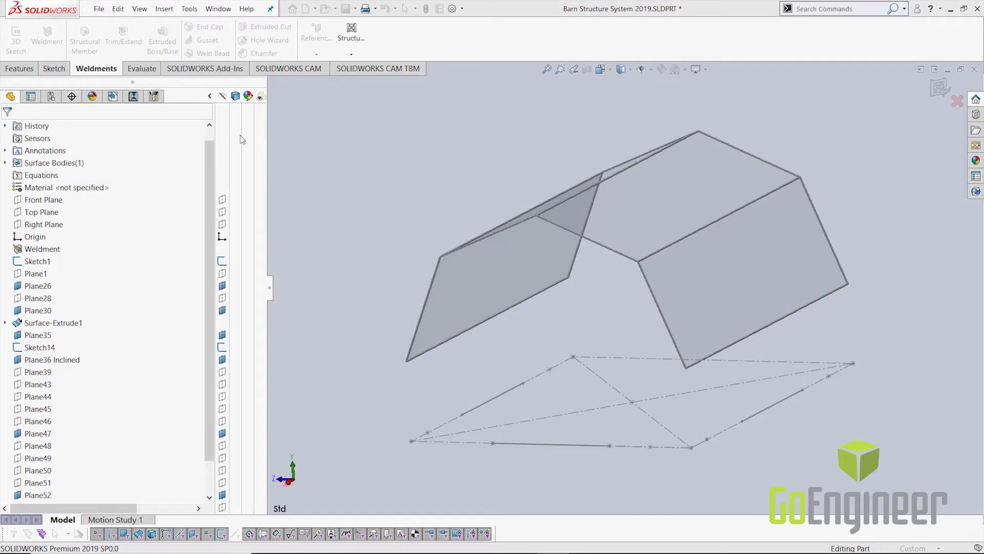
- Start a plane-intersection primary member and turn on reference plane visibility
click(351, 54)
click(343, 81)
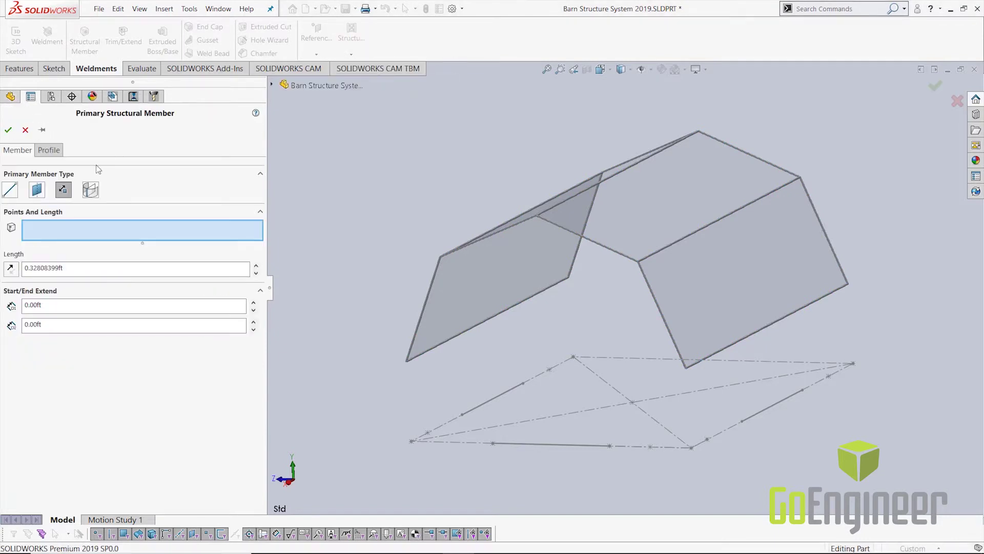
click(36, 190)
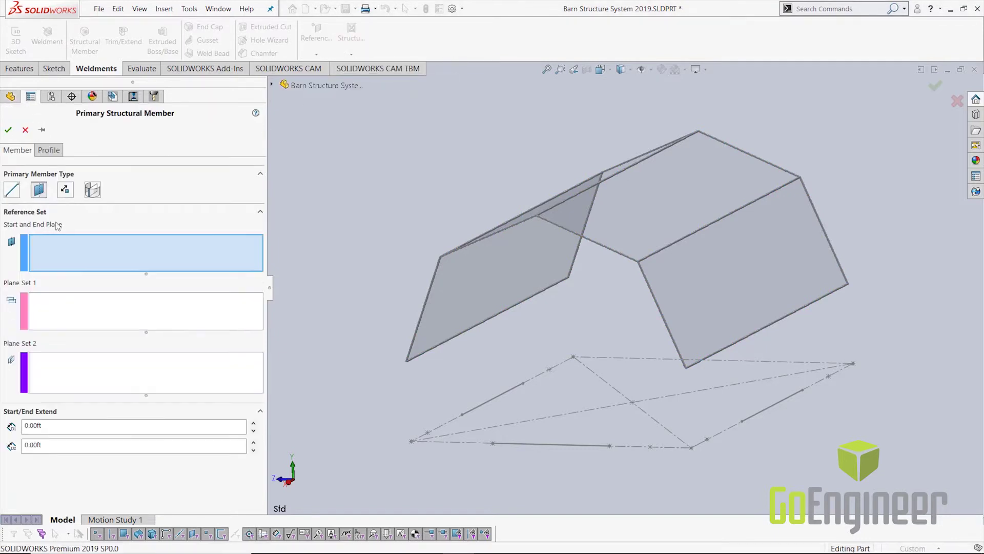
click(650, 69)
click(642, 84)
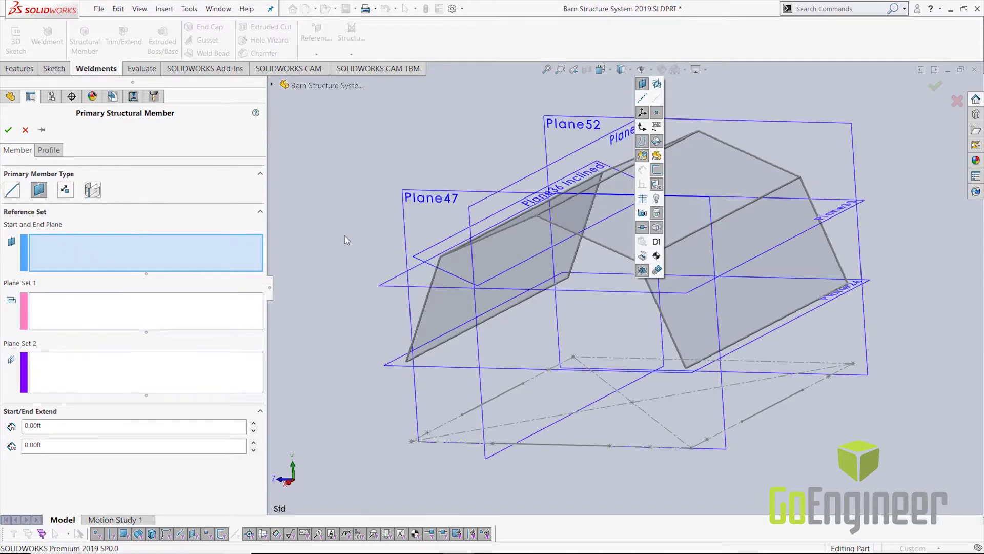
- Pick Plane30 and Top Plane as end planes, then Plane36 Inclined and Plane47/Plane52 as plane sets
click(391, 285)
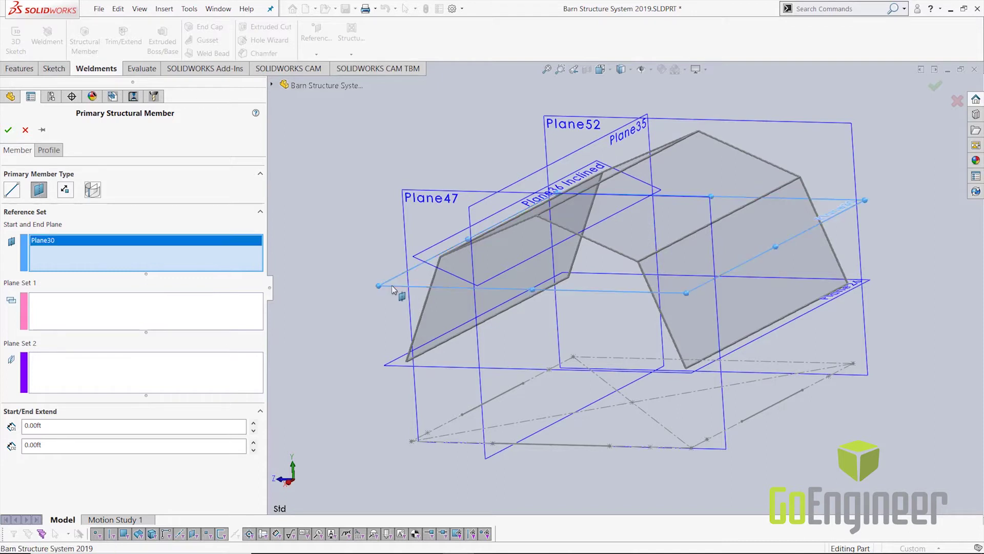
click(272, 86)
click(308, 183)
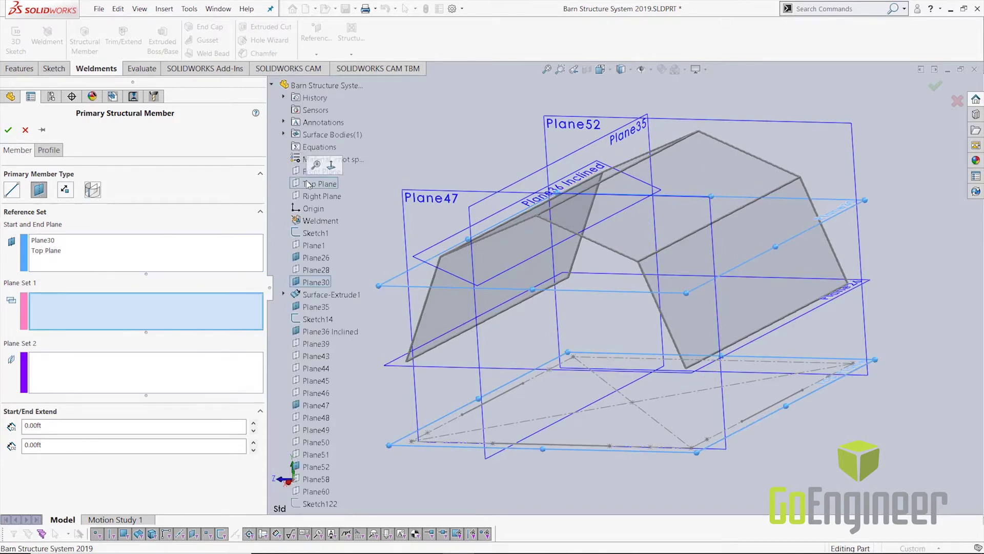
click(439, 246)
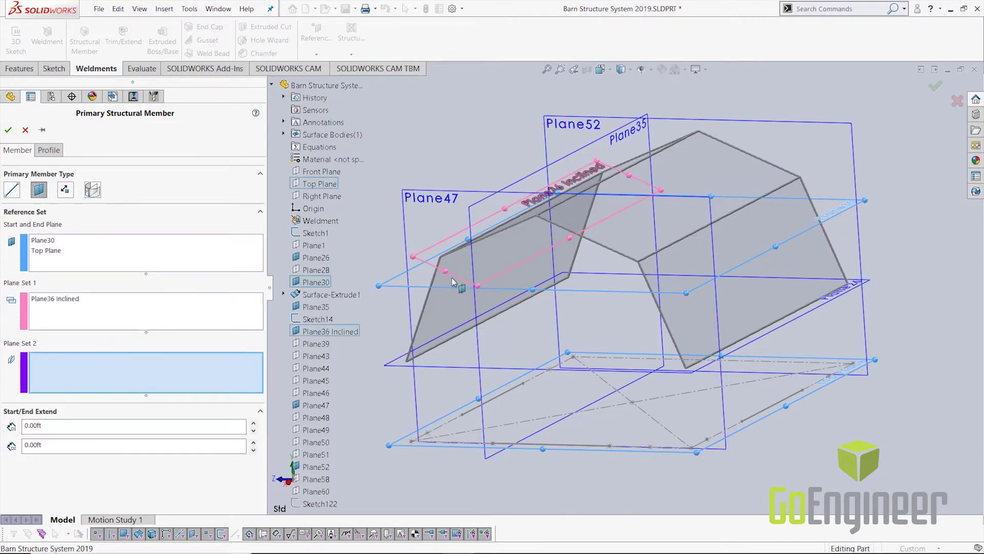
click(459, 183)
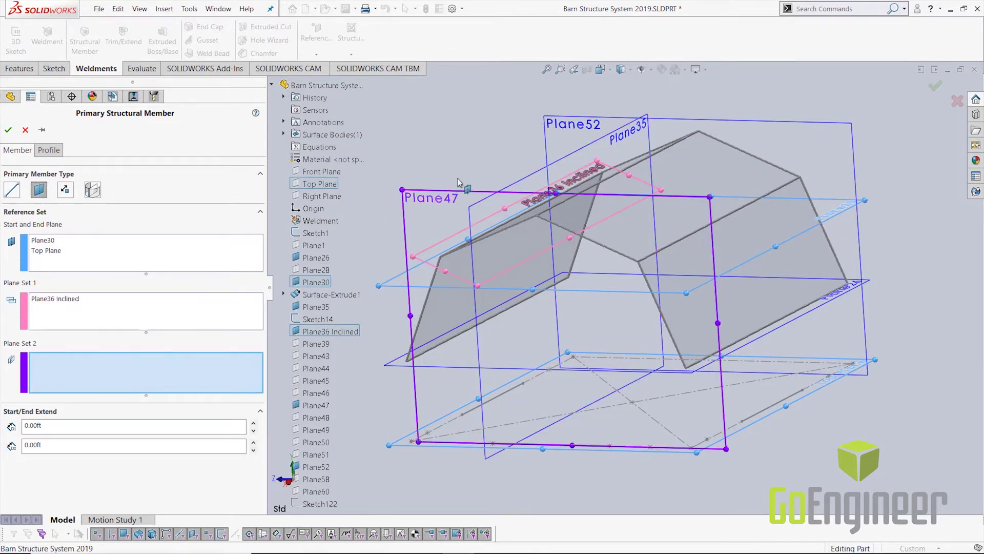
click(573, 127)
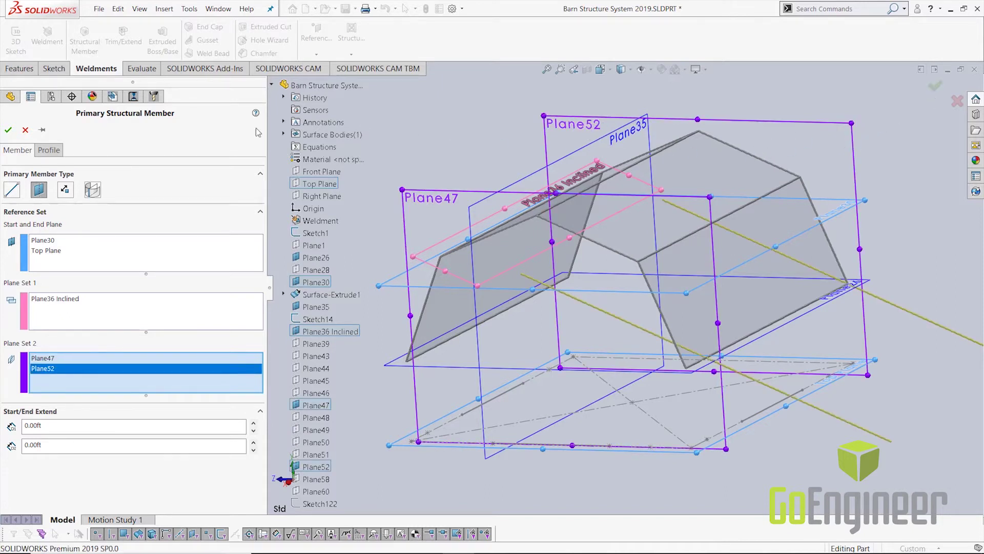
- Create 16 ft point-and-length columns on 11 Sketch1 base points, excluding two extra points
click(64, 191)
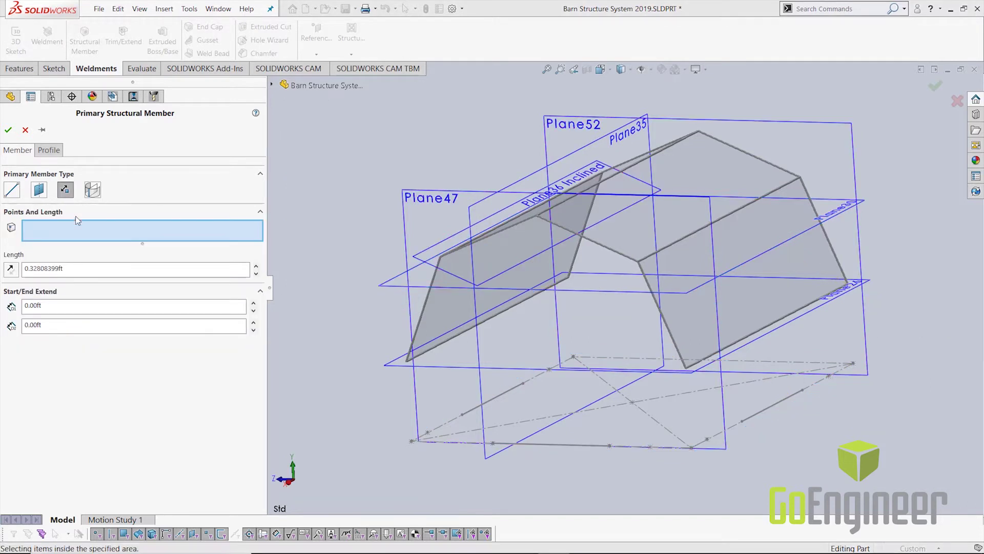
click(411, 441)
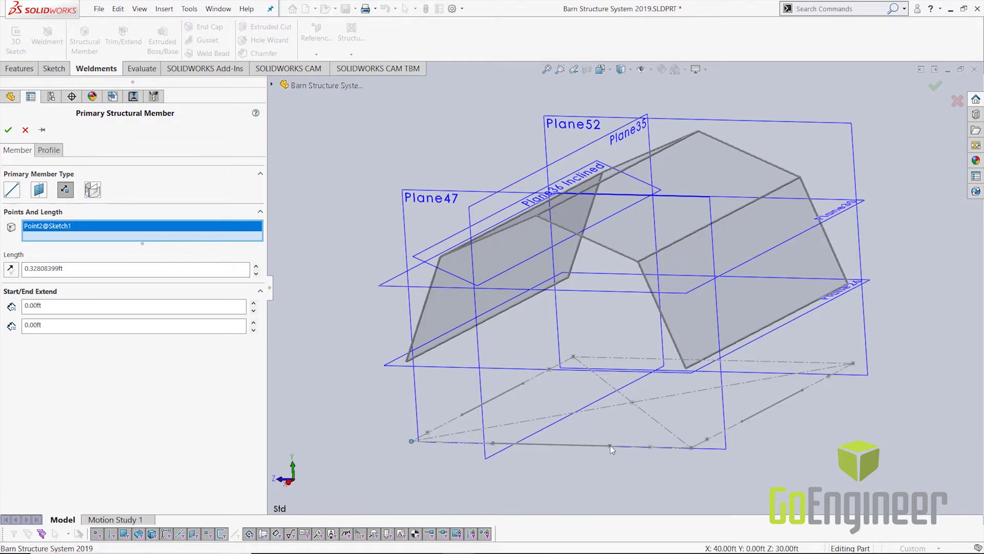
mouse_move(370, 337)
mouse_down()
mouse_move(569, 423)
mouse_move(913, 492)
mouse_move(943, 507)
mouse_up()
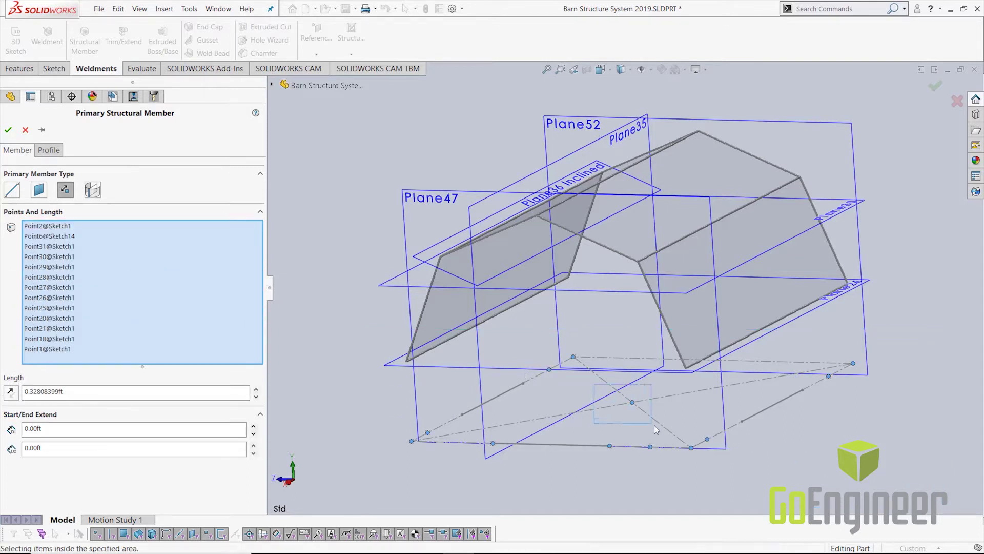
click(632, 402)
click(650, 447)
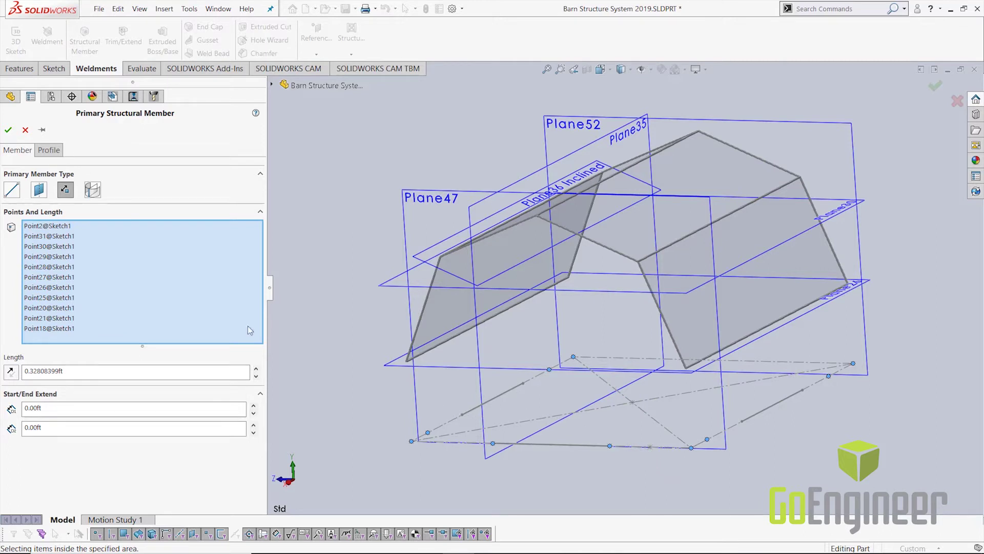
click(131, 370)
text(16)
key(Return)
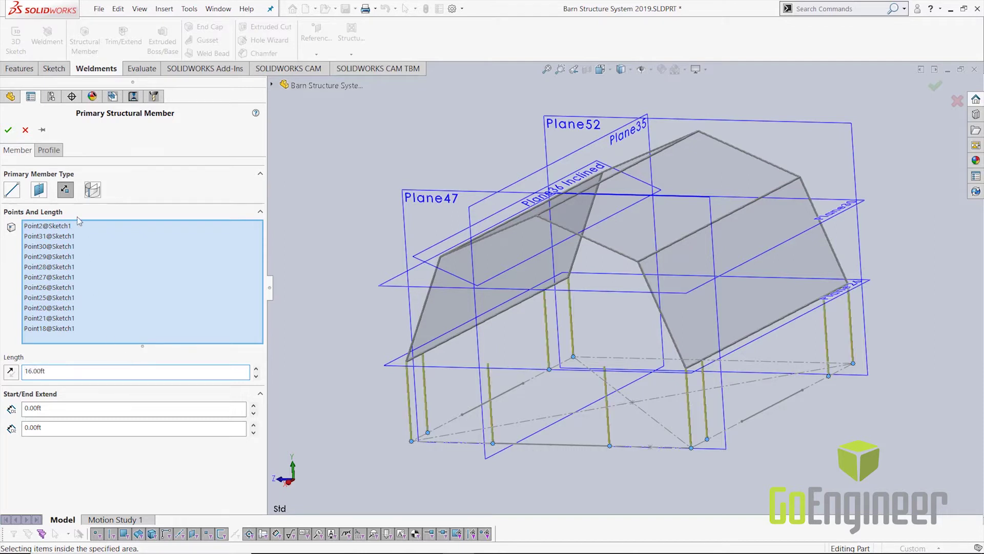
click(9, 131)
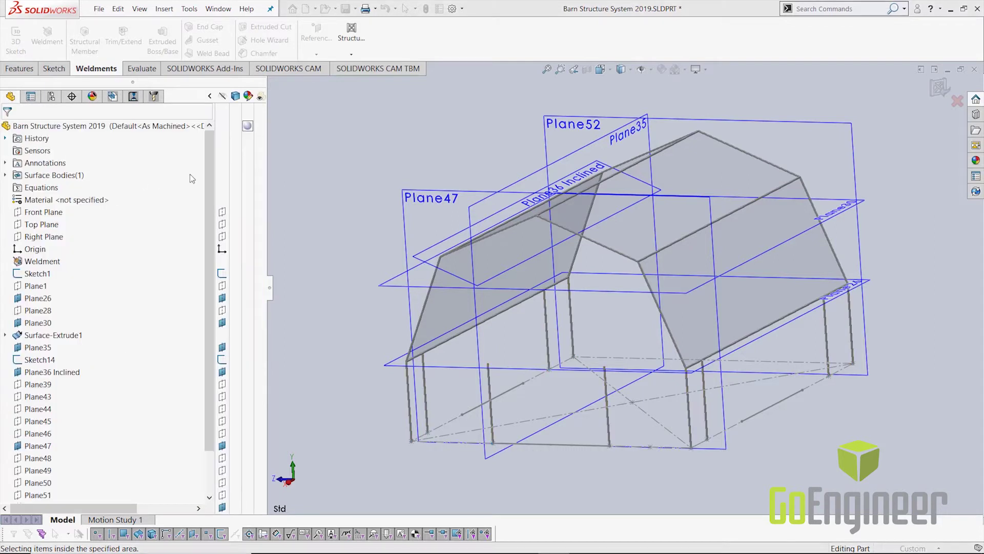
- Add an on-face primary member on the upper sloped roof face intersected by Plane35
click(349, 54)
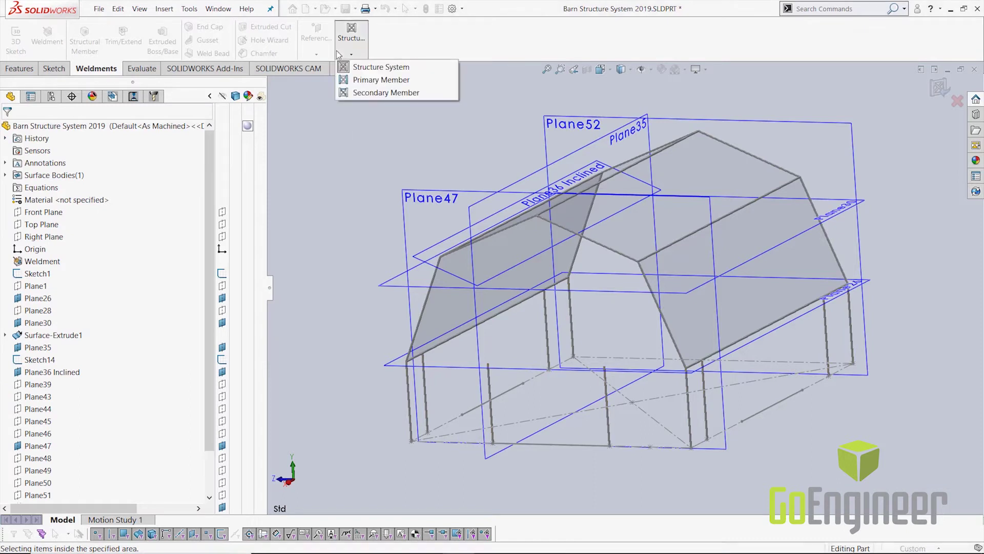
click(354, 79)
click(90, 190)
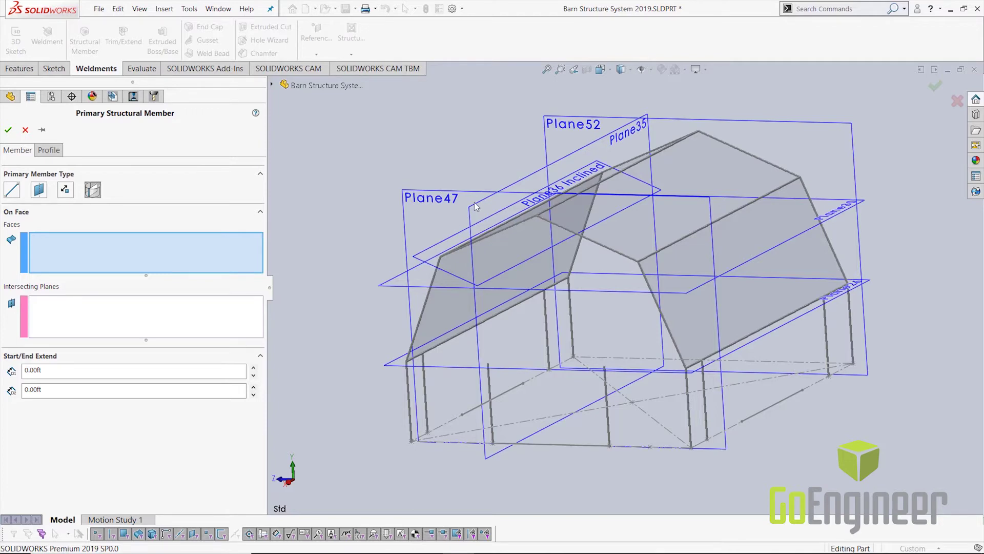
middle_drag(474, 202, 490, 214)
click(548, 223)
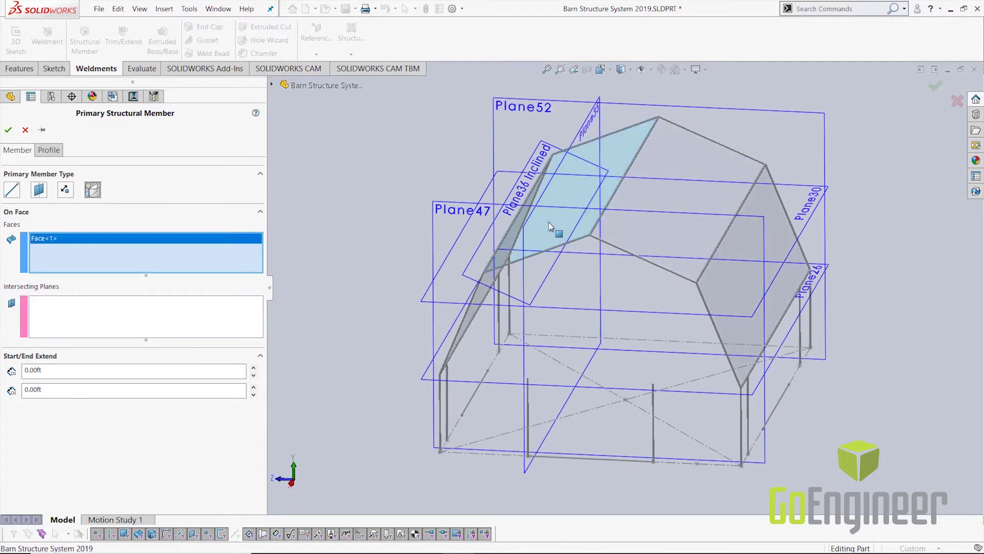
click(210, 307)
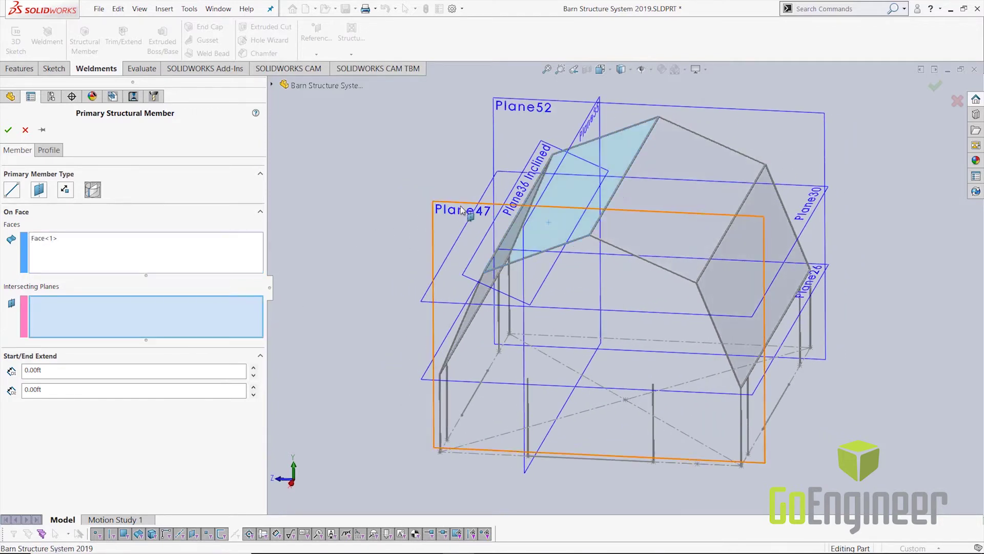
click(583, 131)
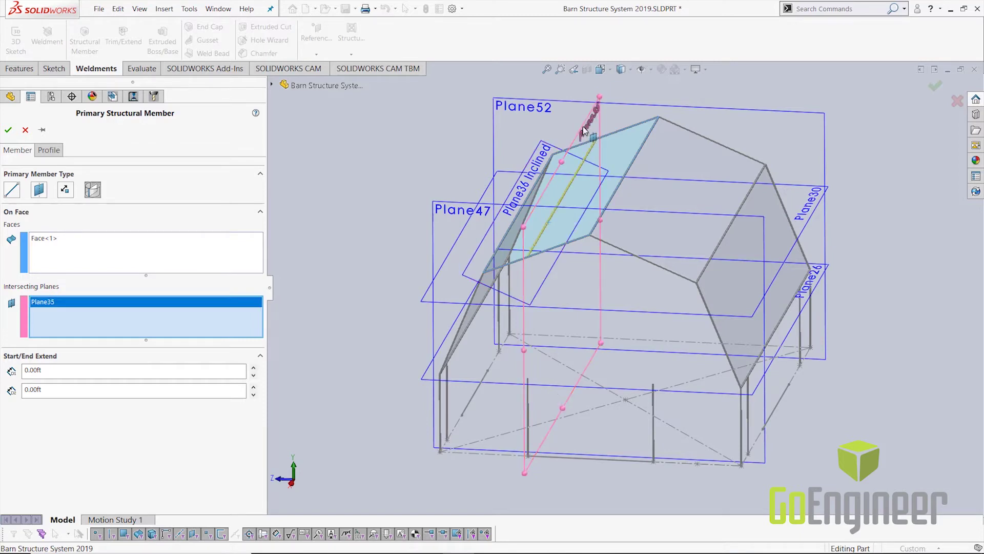
key(Return)
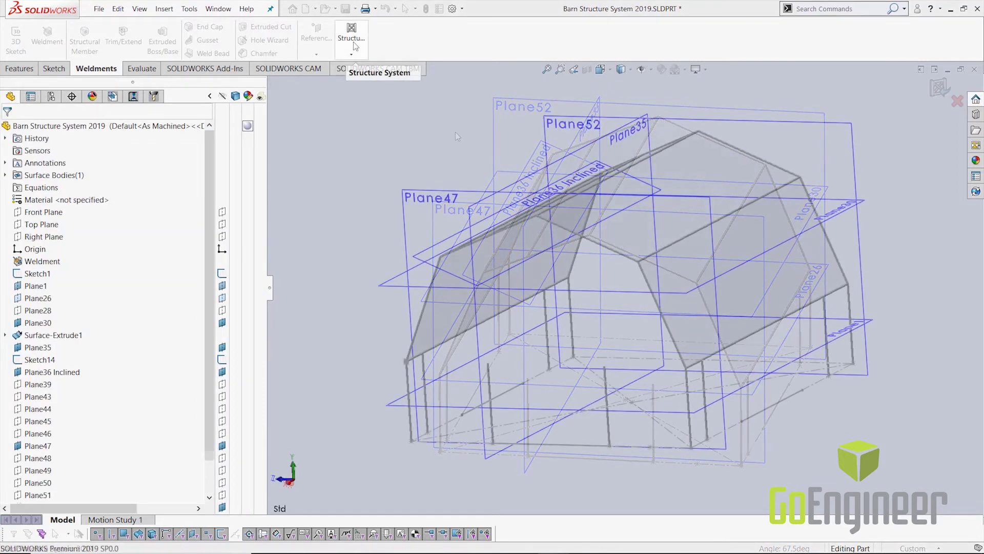
- Start a secondary member supported by Plane1, Top Plane and Plane26
click(352, 54)
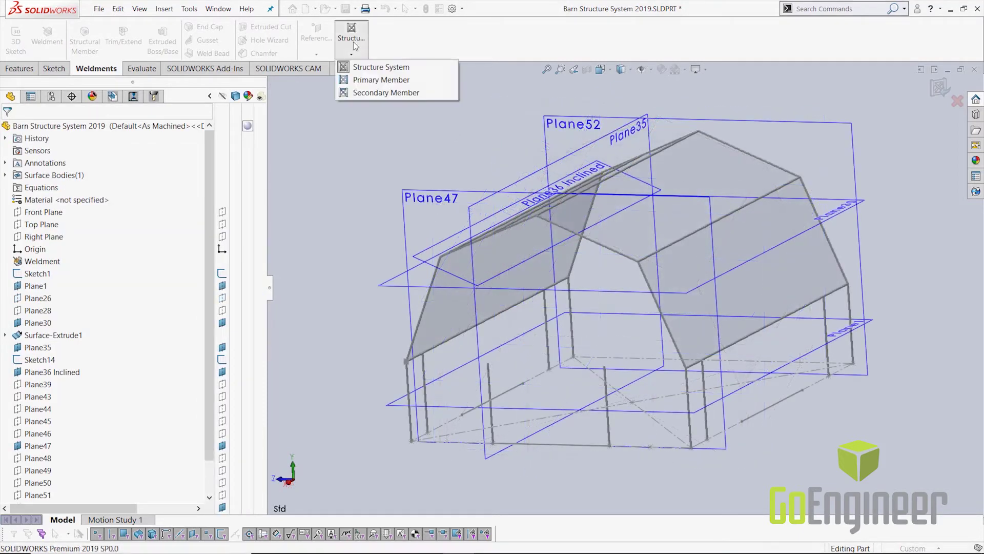
click(374, 92)
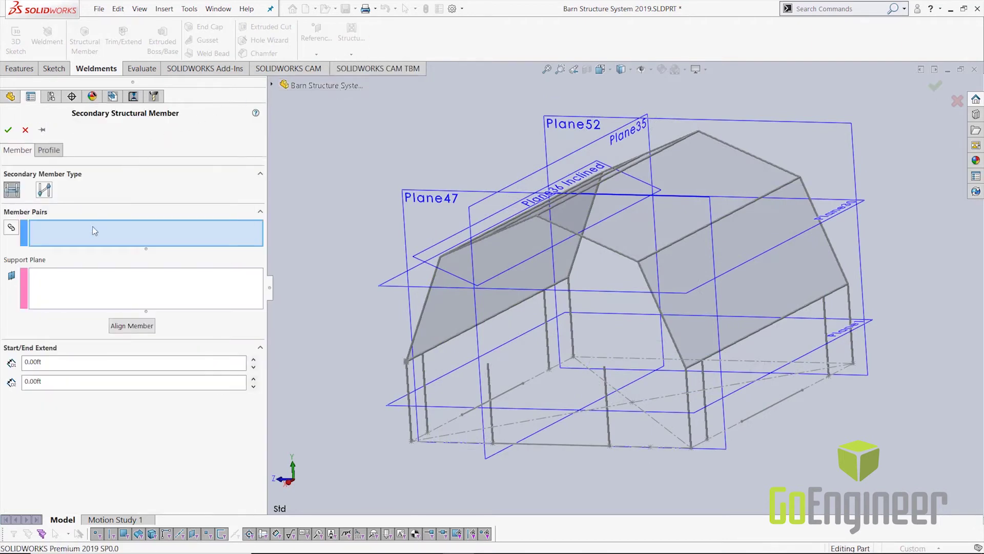
click(87, 270)
click(396, 409)
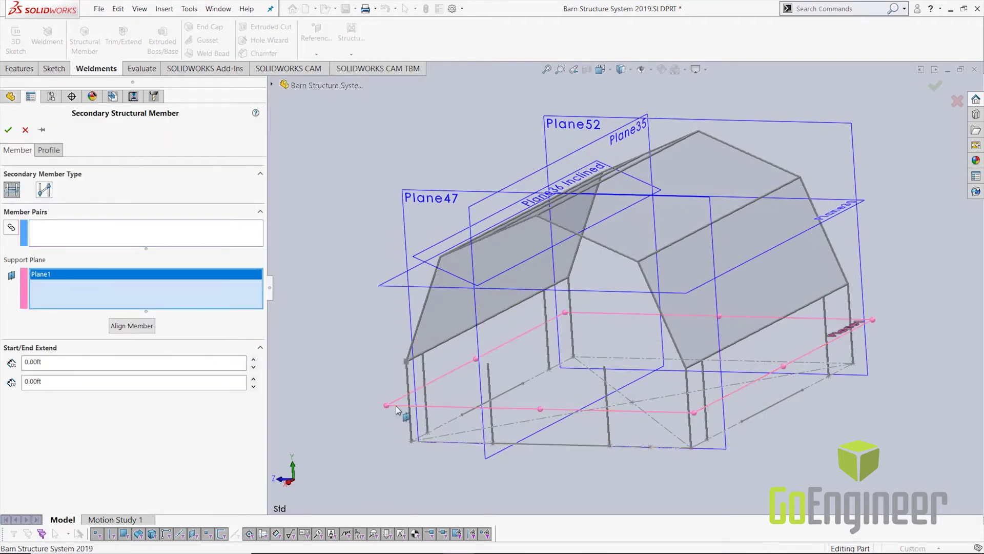
click(272, 84)
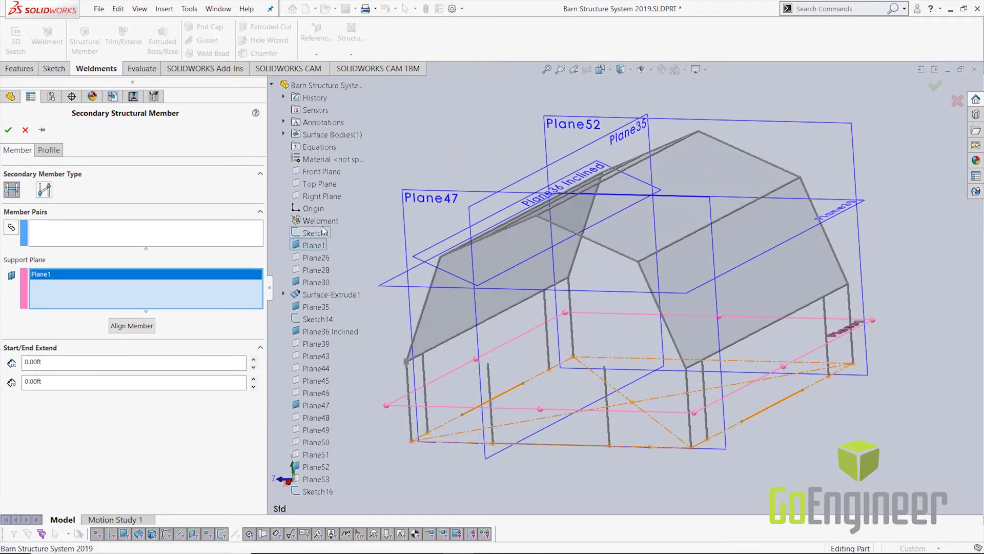
click(320, 184)
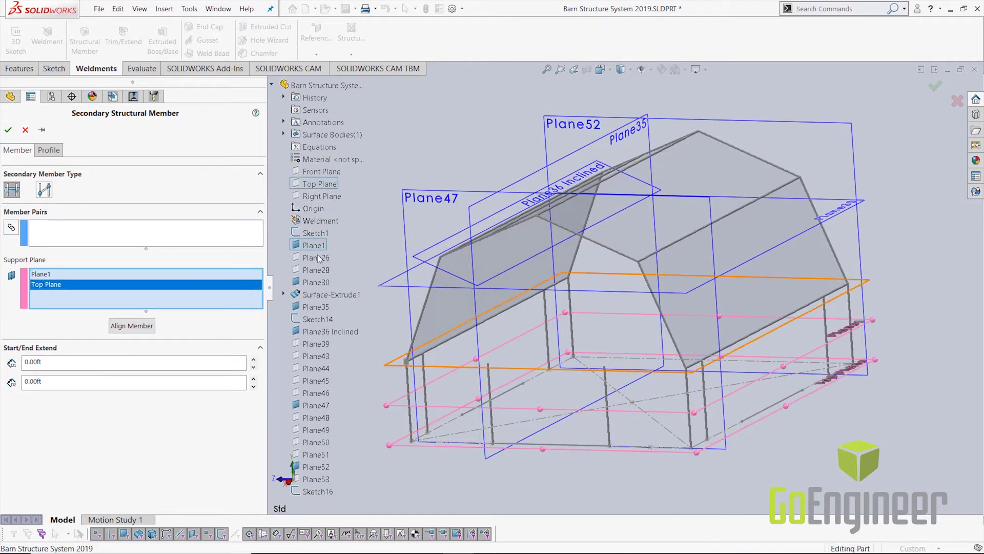
click(309, 256)
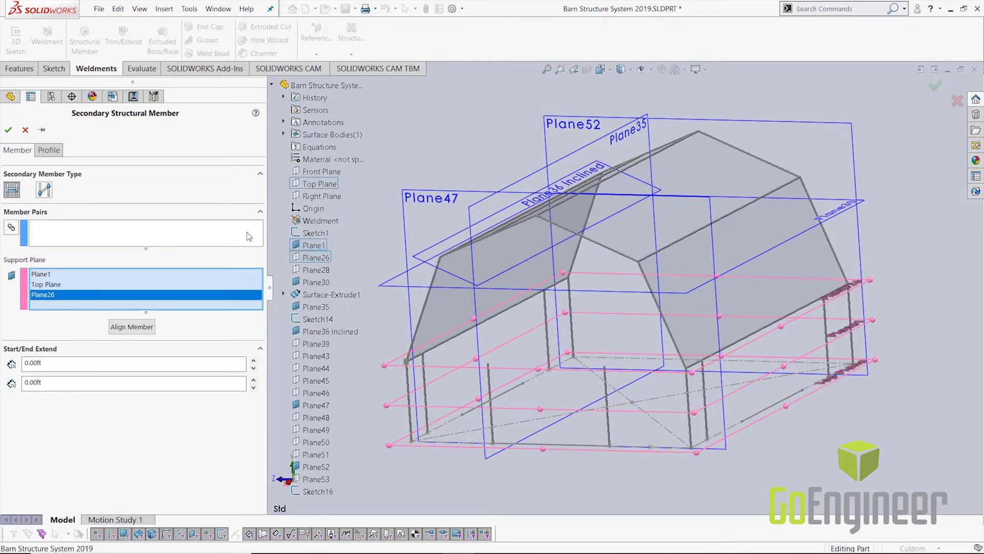
- Connect column pairs 18/17, 16/15 and 20/19 with horizontal members and accept them
scroll(443, 401, down, 4)
scroll(508, 383, down, 3)
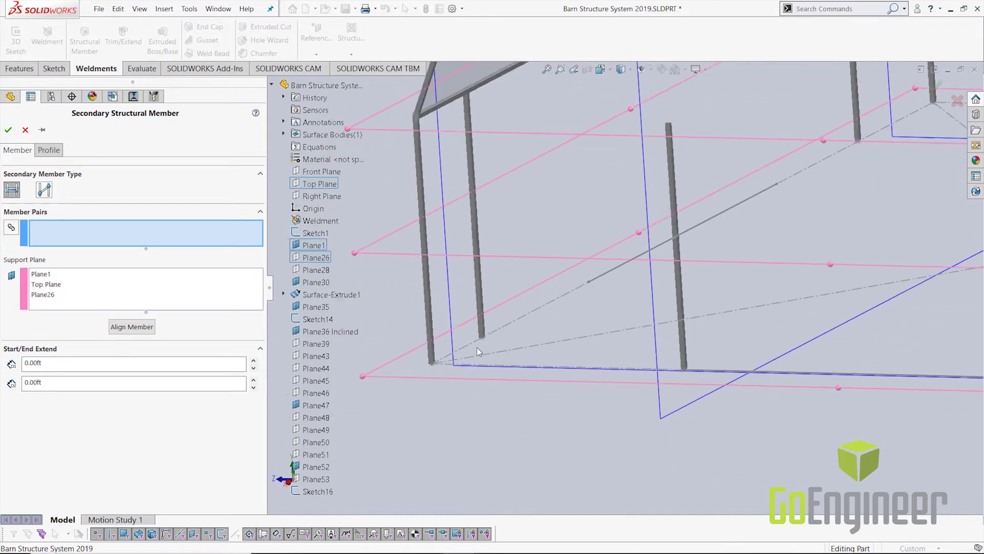
click(454, 205)
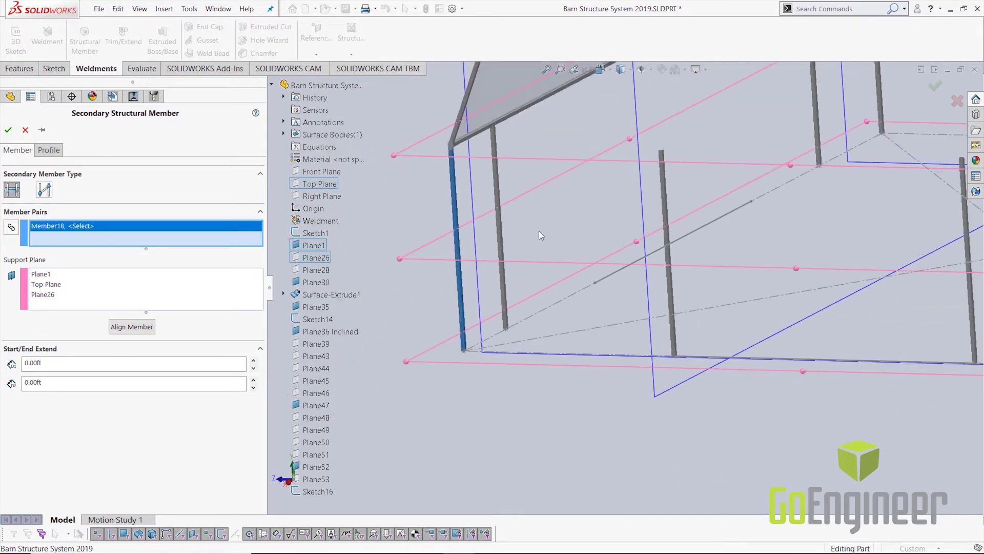
click(666, 213)
scroll(732, 250, up, 3)
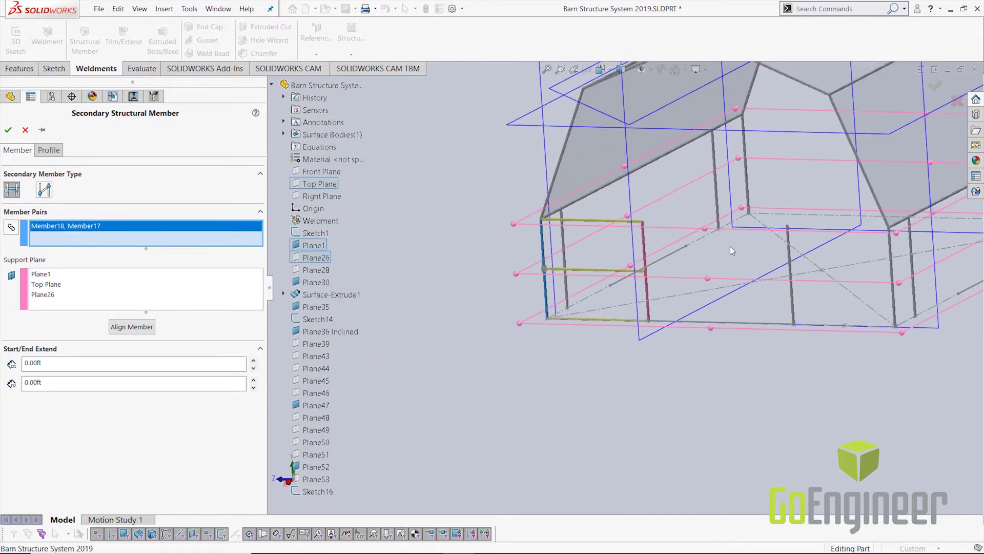
click(792, 259)
scroll(820, 261, down, 3)
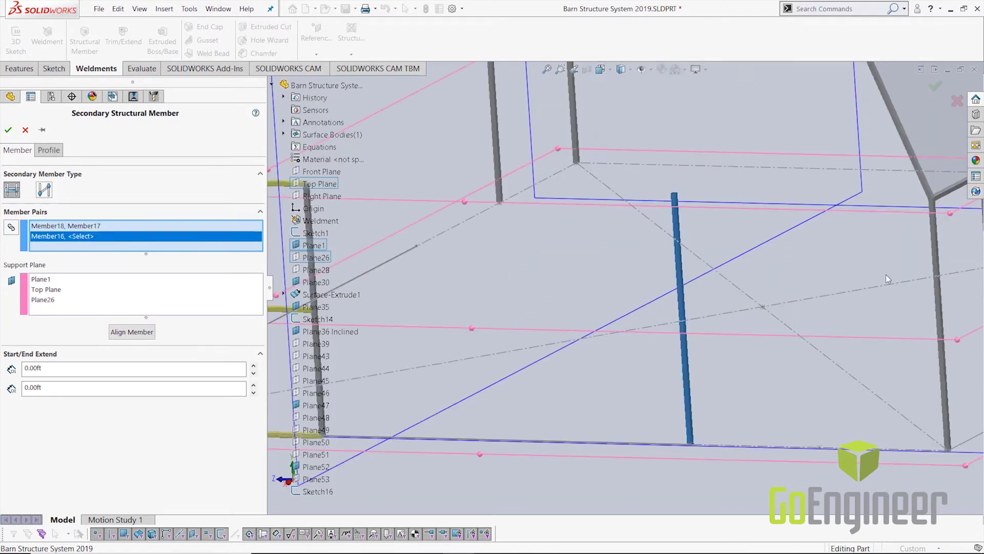
click(939, 273)
scroll(939, 273, up, 3)
scroll(870, 225, down, 4)
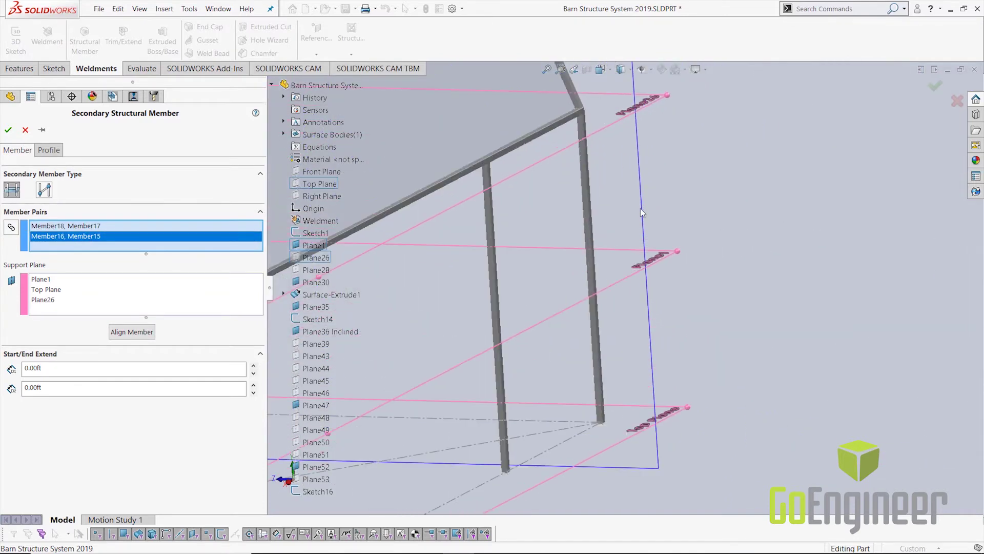
click(587, 220)
scroll(523, 208, up, 3)
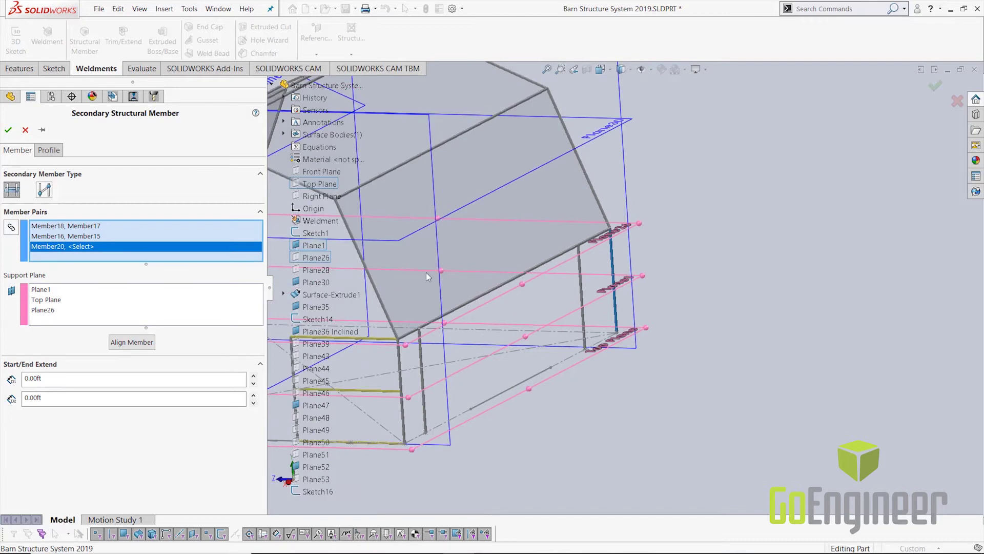
scroll(428, 276, up, 3)
scroll(552, 268, down, 5)
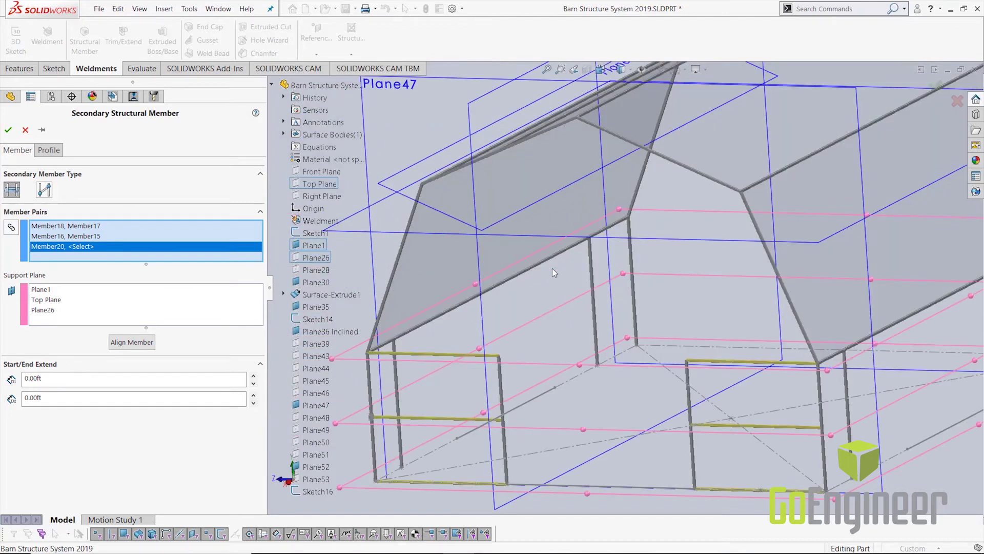
click(632, 261)
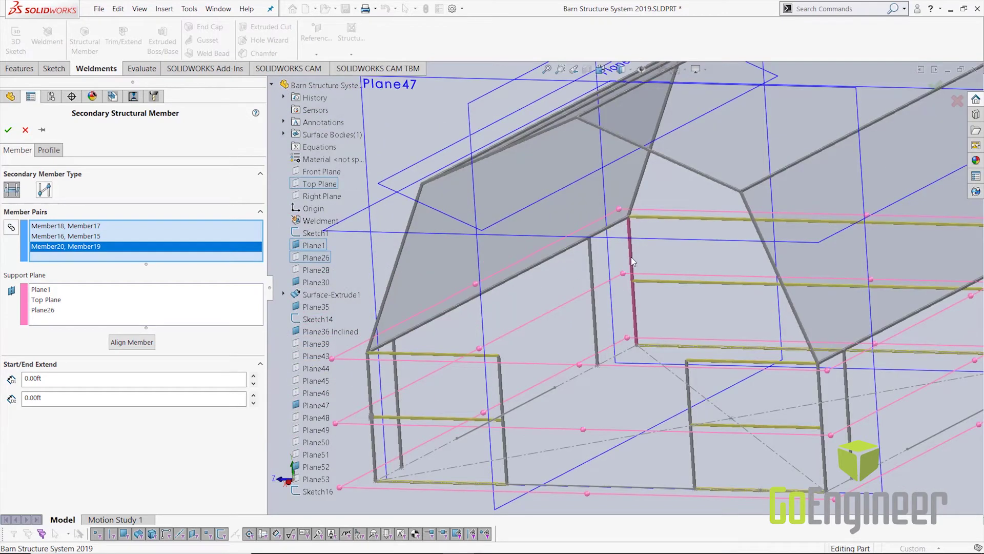
key(Return)
key(f)
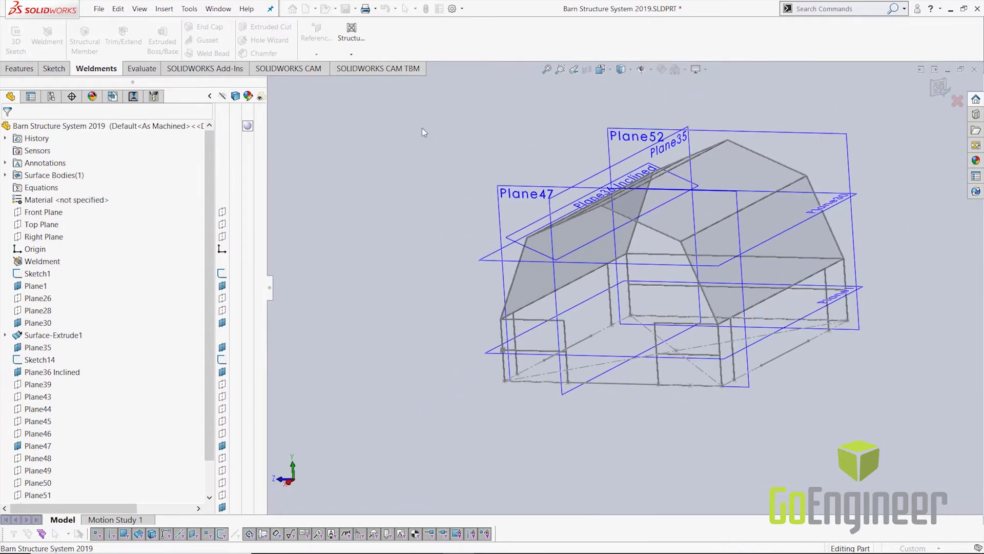
click(351, 53)
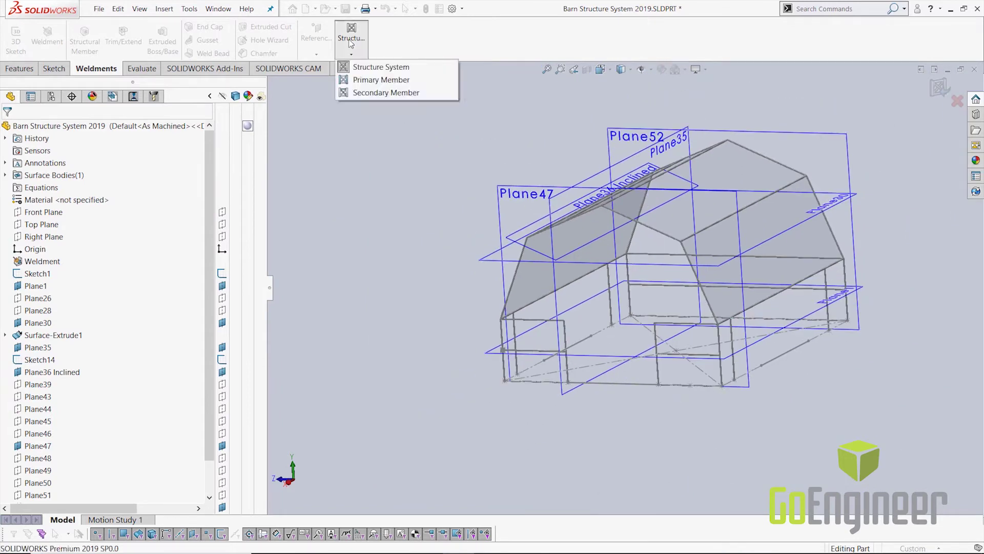
- Start another secondary member supported by Top Plane and Plane1
click(364, 92)
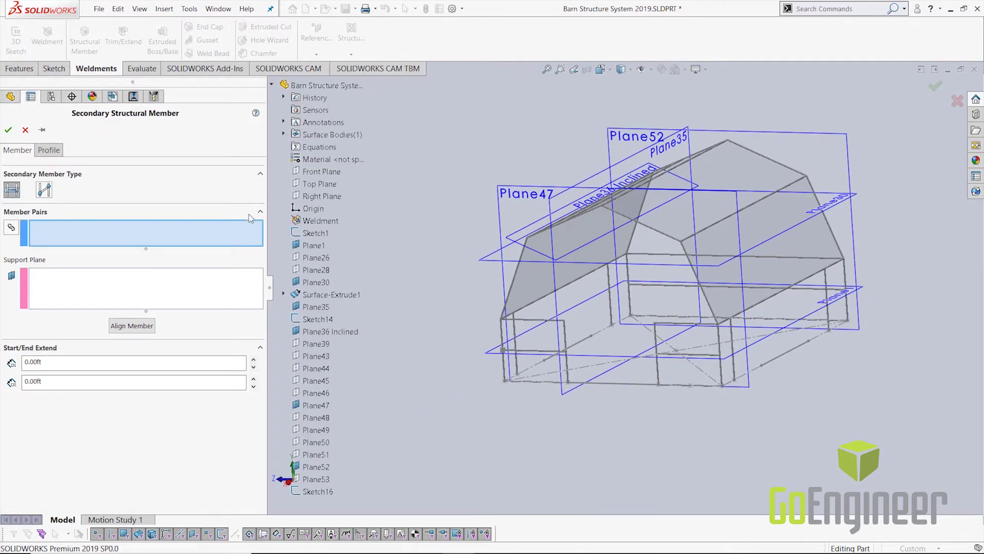
click(222, 290)
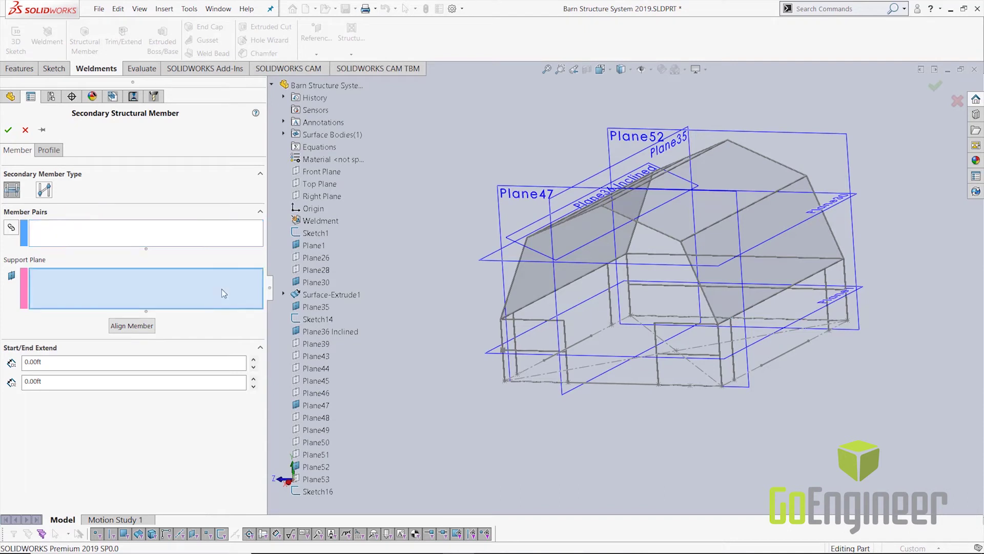
click(319, 183)
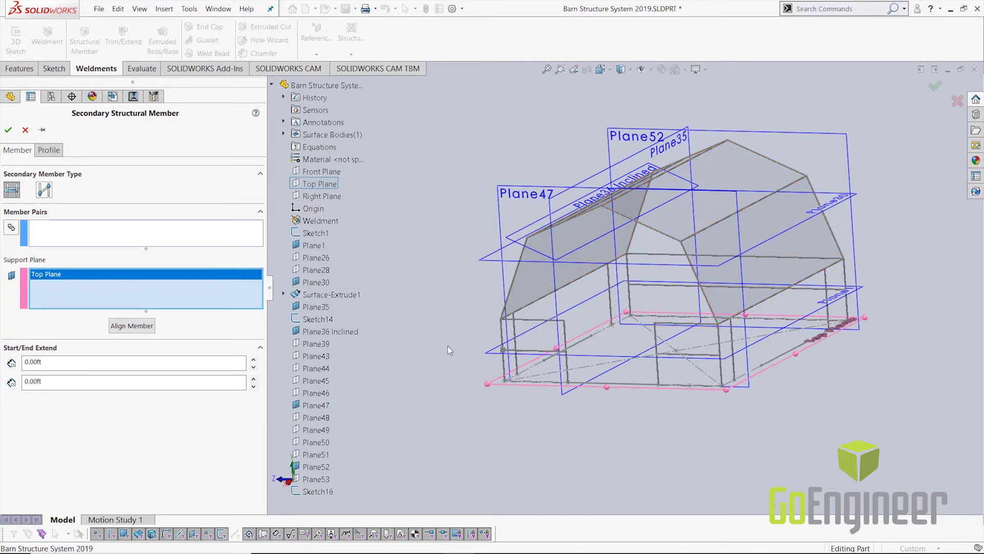
click(493, 359)
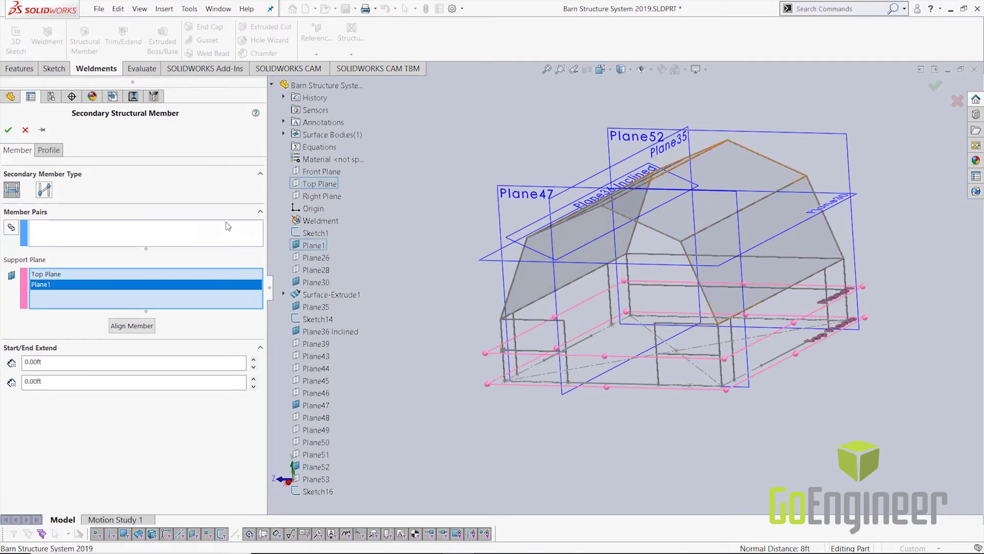
- Span column pairs 18/23, 21/19, 22/20 and 15/14 and accept the members
scroll(568, 350, down, 5)
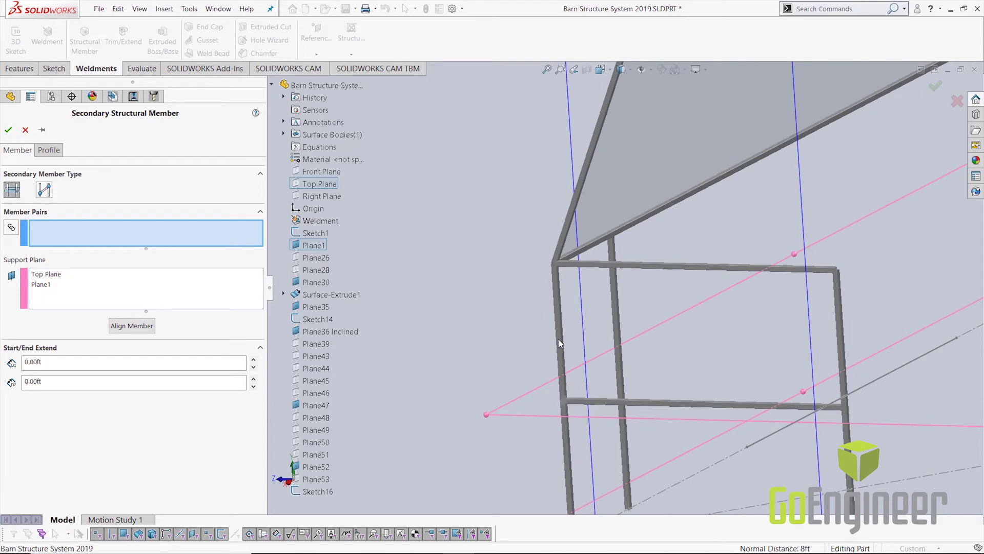
click(561, 342)
click(617, 324)
scroll(777, 260, up, 3)
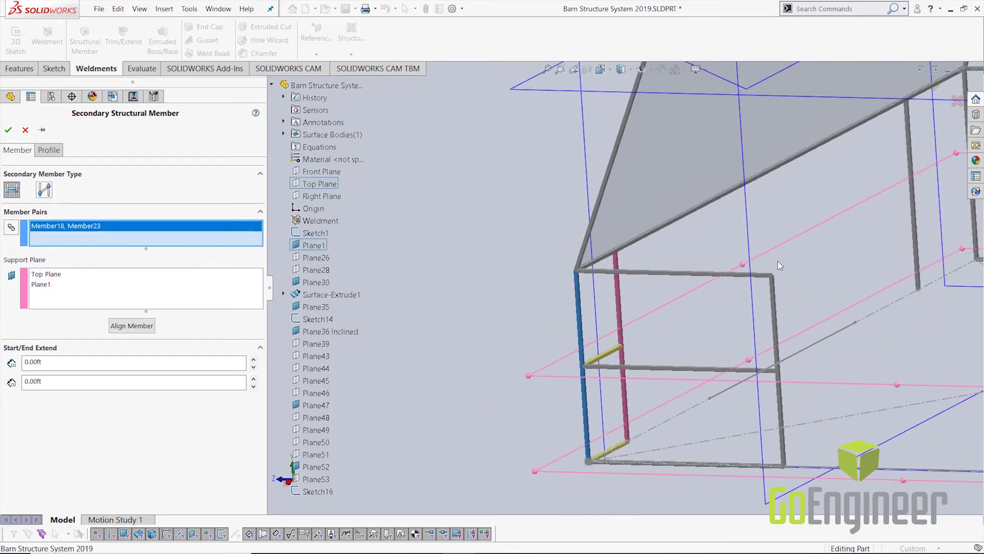
scroll(870, 230, down, 3)
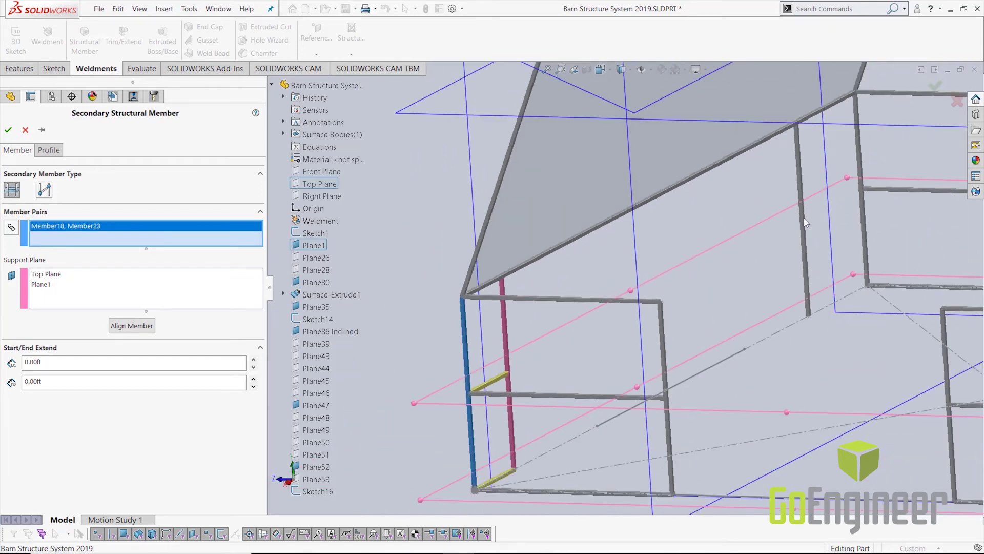
click(805, 222)
click(861, 167)
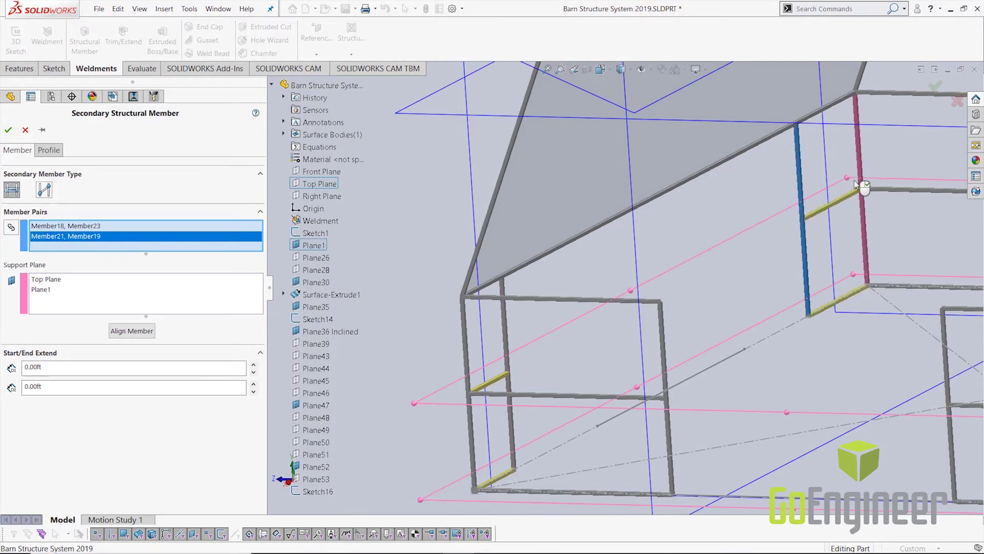
scroll(863, 223, up, 3)
scroll(863, 223, down, 4)
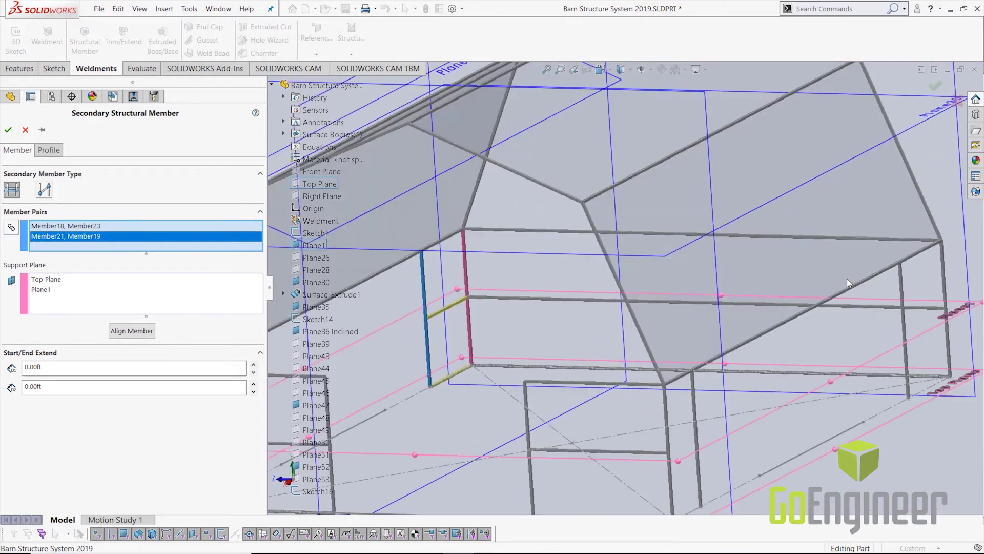
click(902, 285)
click(945, 263)
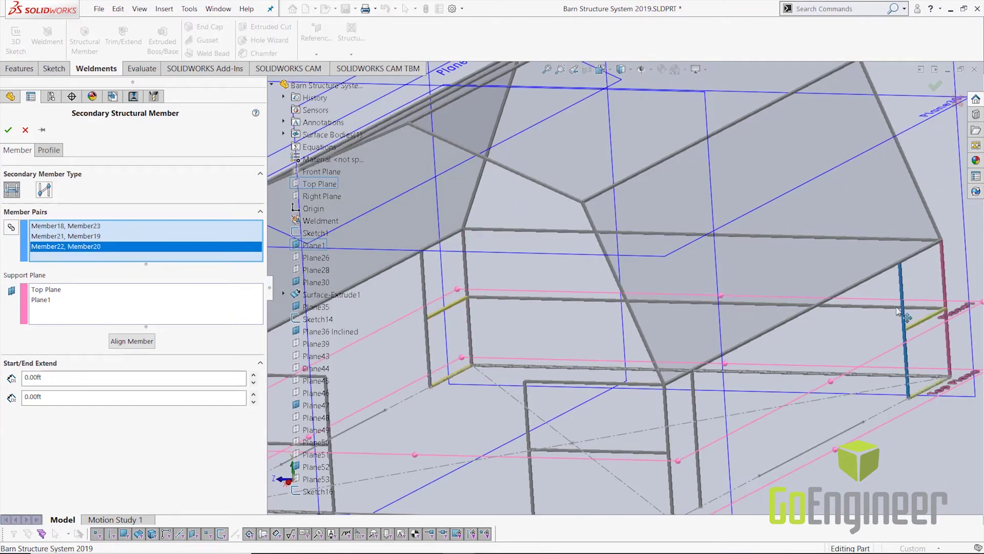
scroll(703, 438, up, 3)
scroll(589, 351, down, 5)
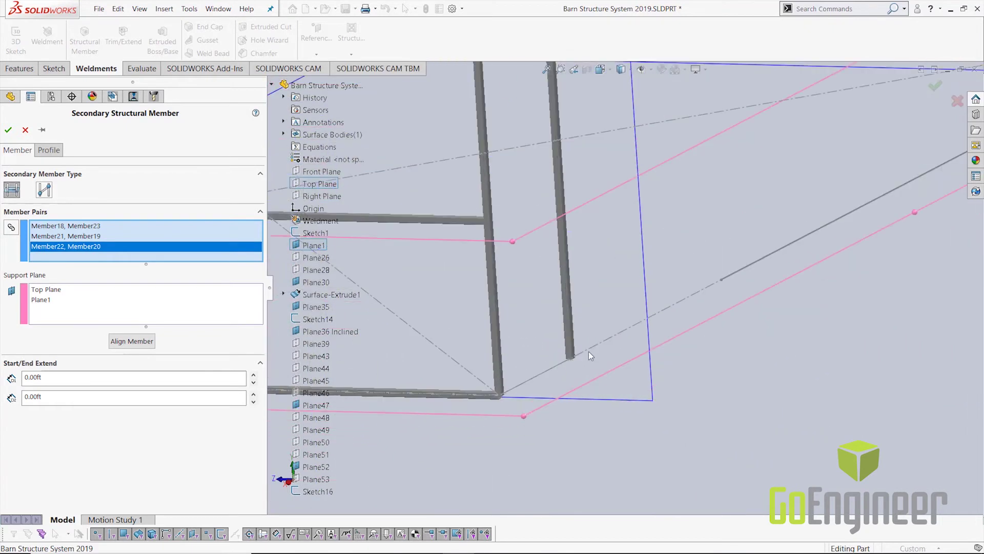
click(492, 279)
click(564, 266)
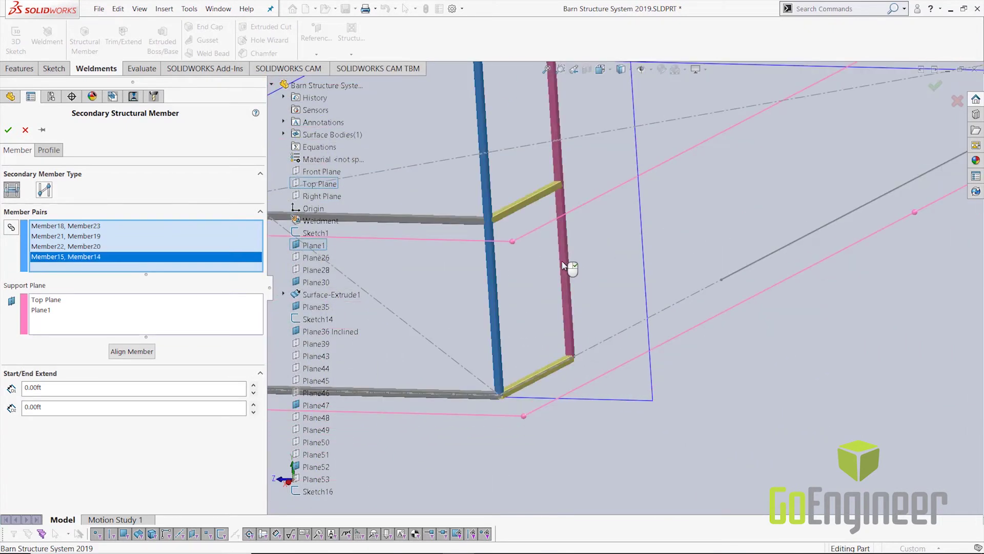
right_click(564, 265)
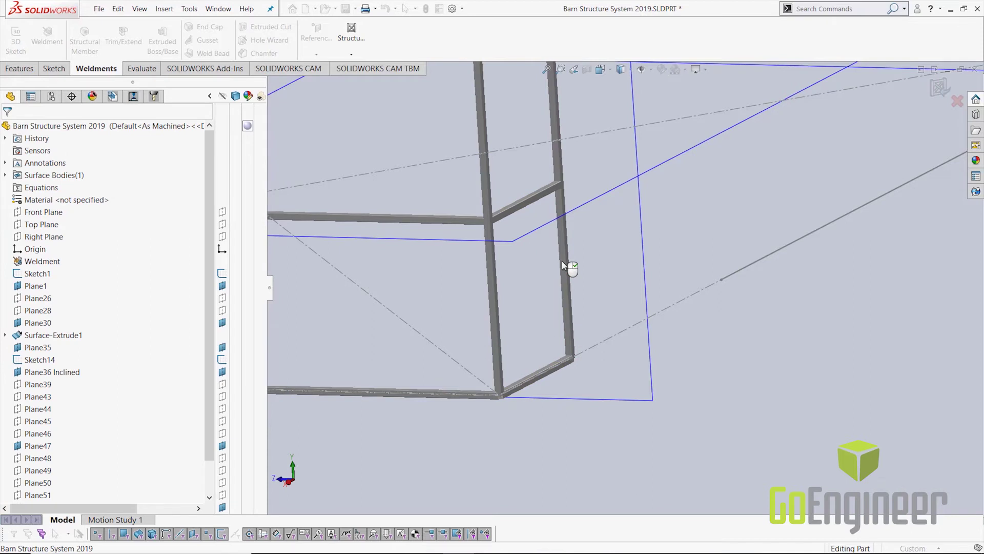
- Start another secondary member in Right view, placed by length ratio with Member 1 ratio 1
key(f)
click(351, 54)
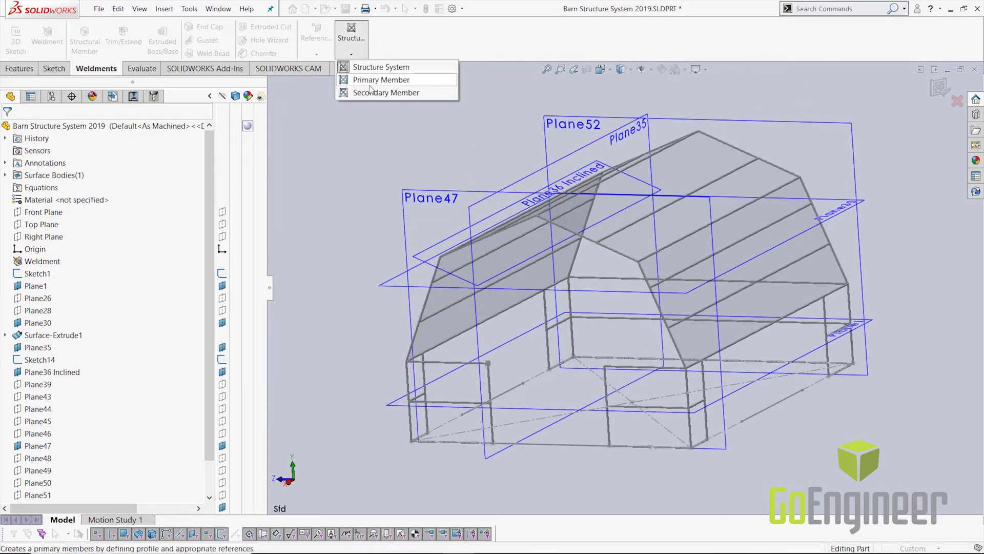
click(370, 91)
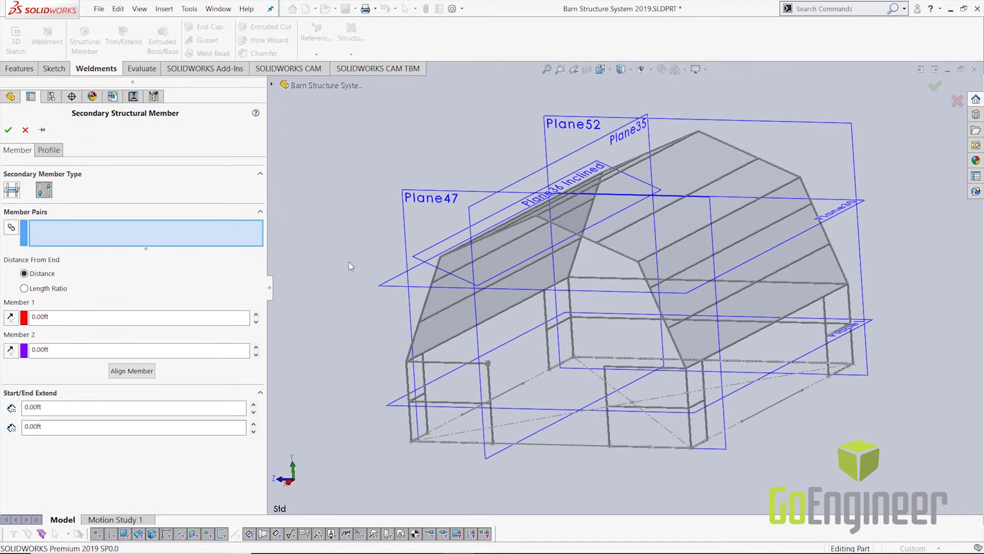
key(space)
click(332, 199)
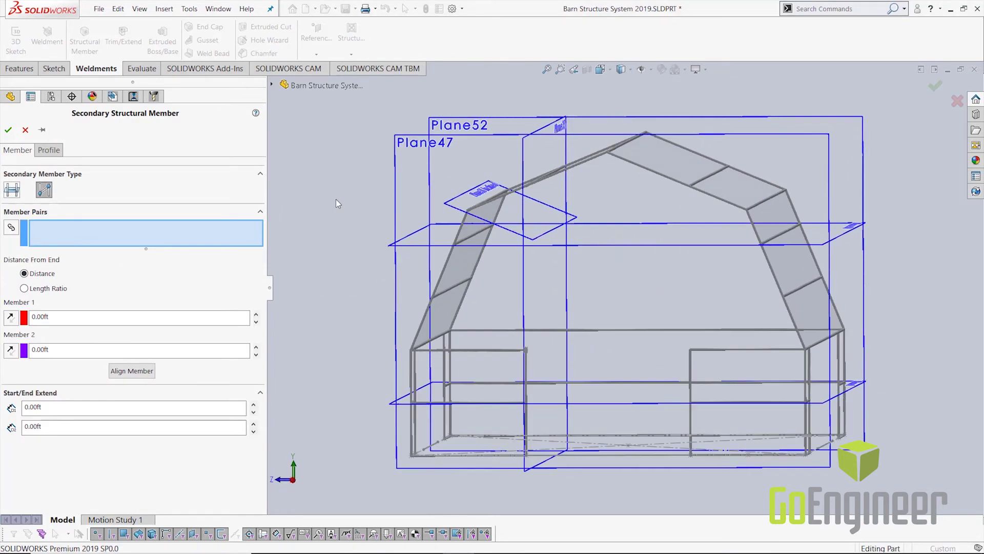
scroll(523, 334, down, 3)
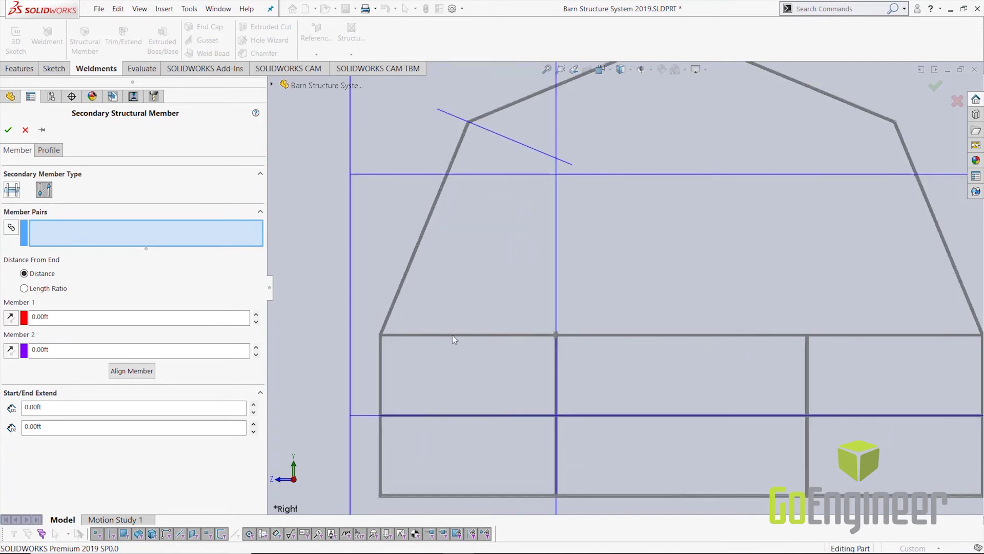
click(60, 289)
click(45, 316)
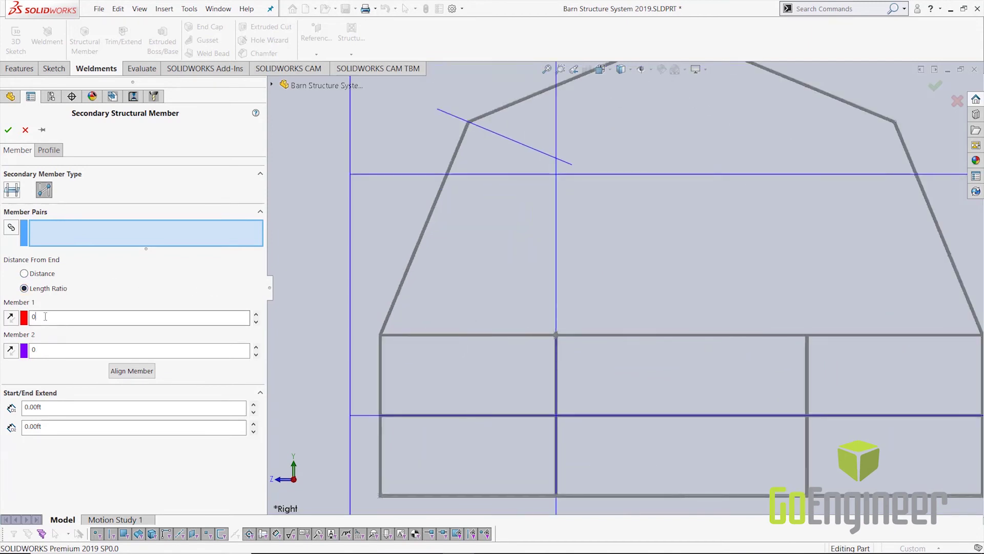
text(1)
- Brace the left horizontal beam up to the left roof vertex and pin-accept the brace
click(479, 335)
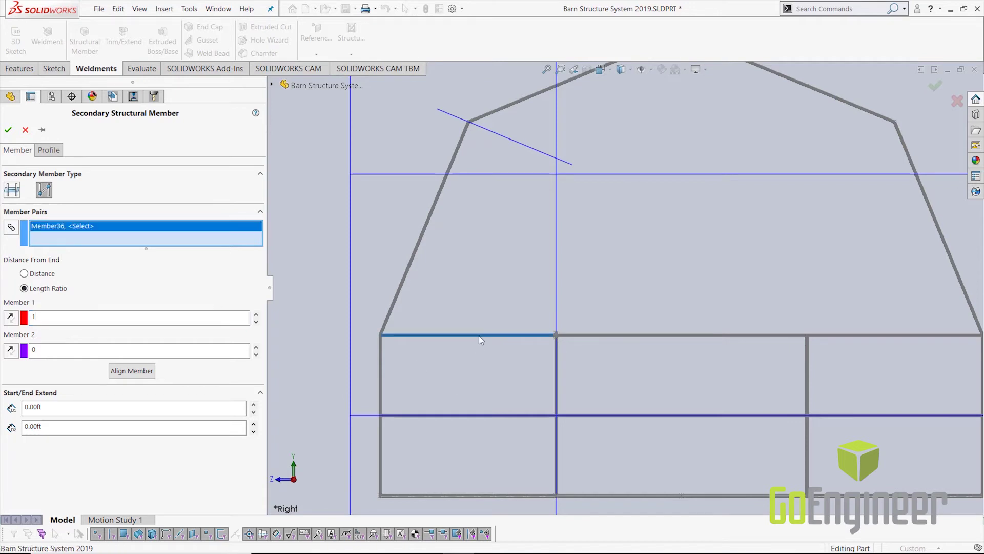
click(509, 104)
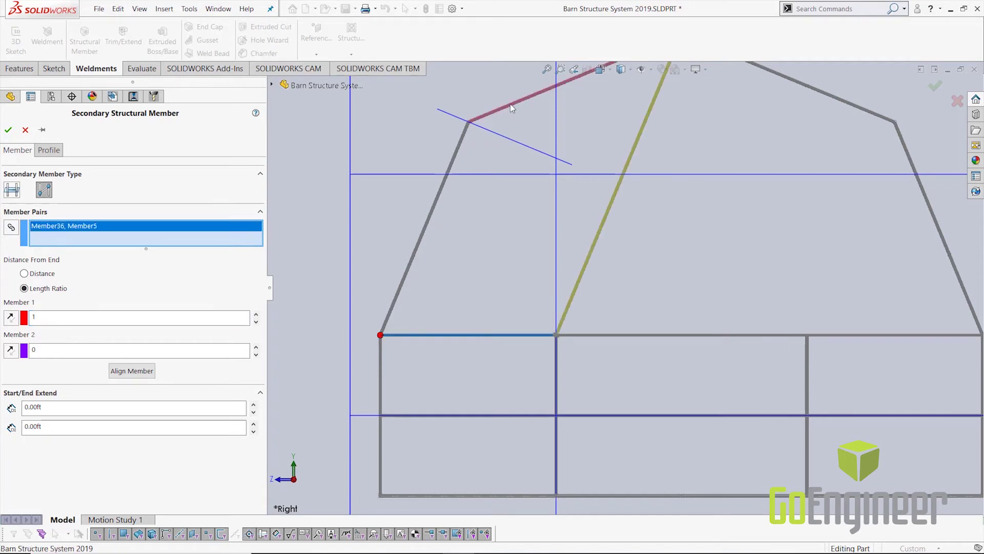
scroll(623, 238, up, 2)
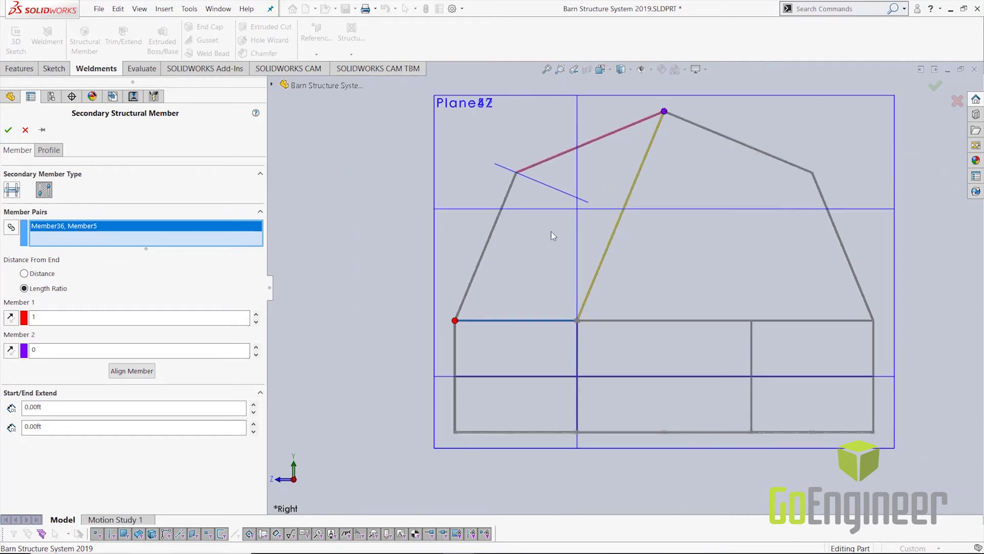
click(11, 350)
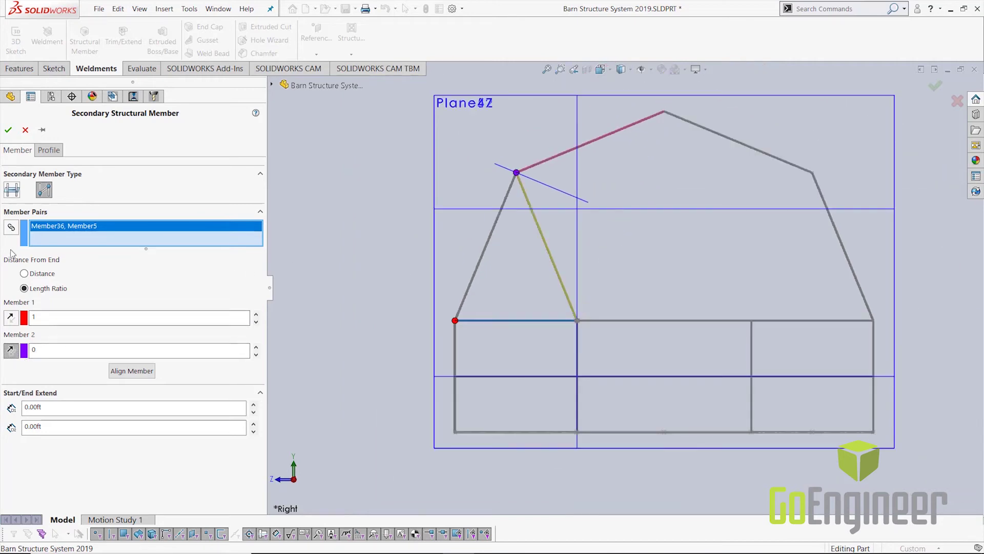
click(42, 129)
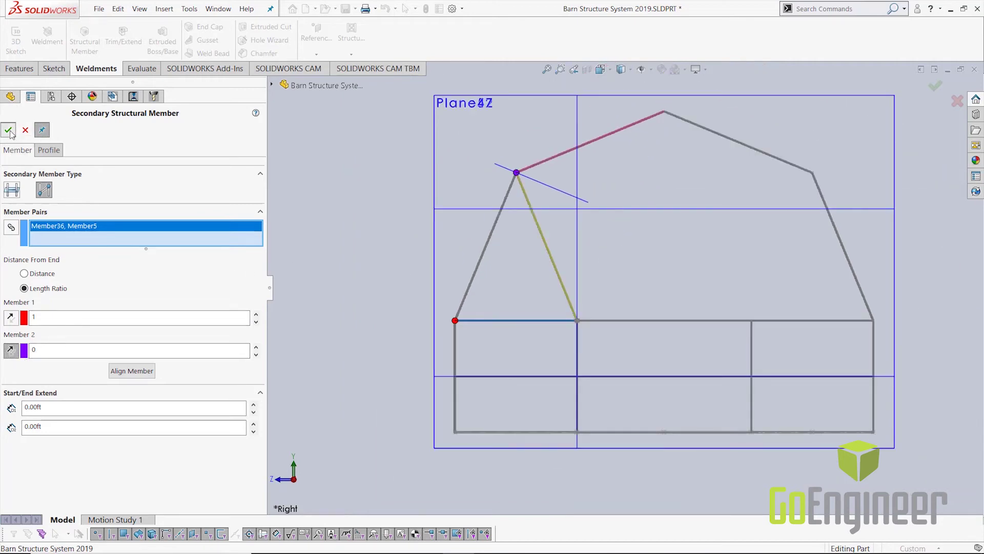
click(143, 242)
- Add the right brace between the right roof member and right beam, then finish the structure system
right_click(143, 242)
click(170, 244)
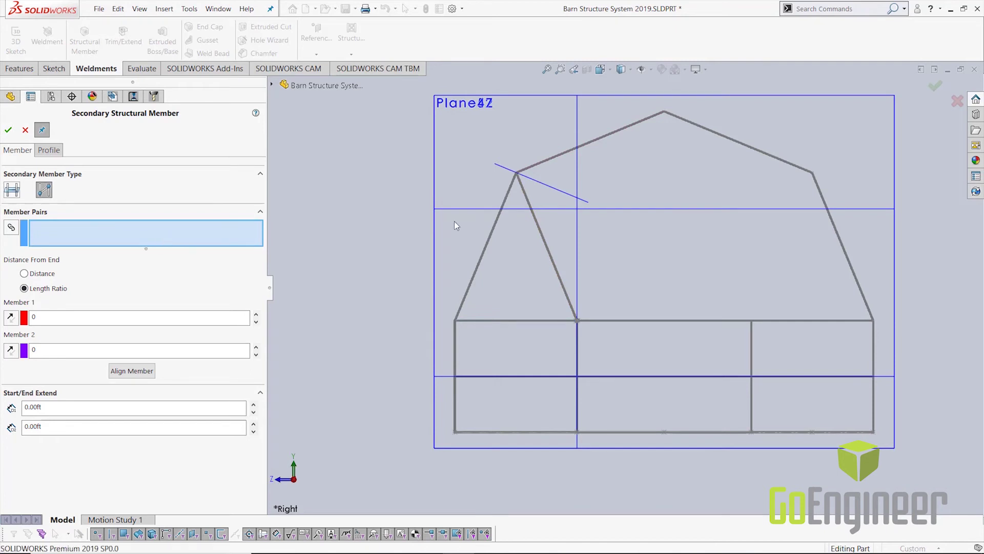
click(763, 154)
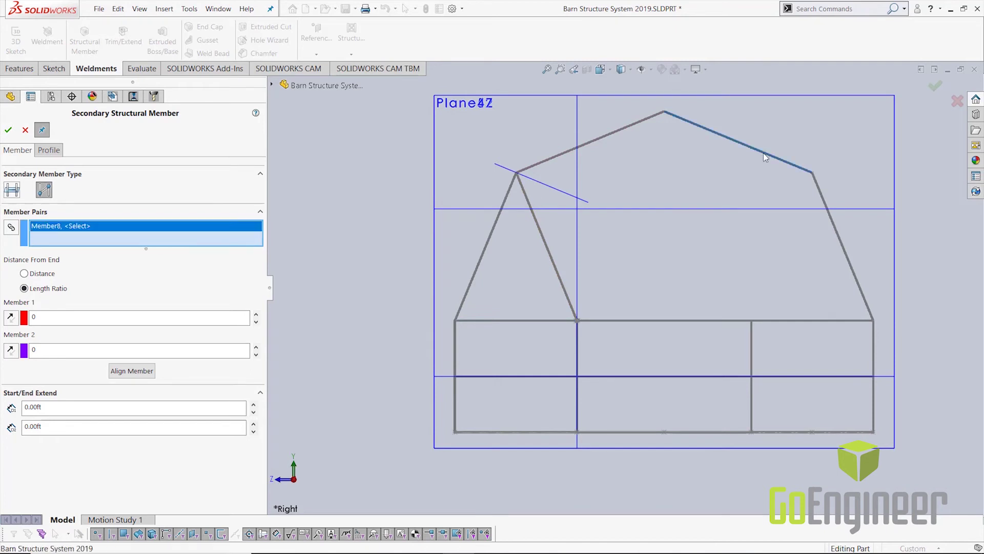
click(798, 321)
right_click(89, 225)
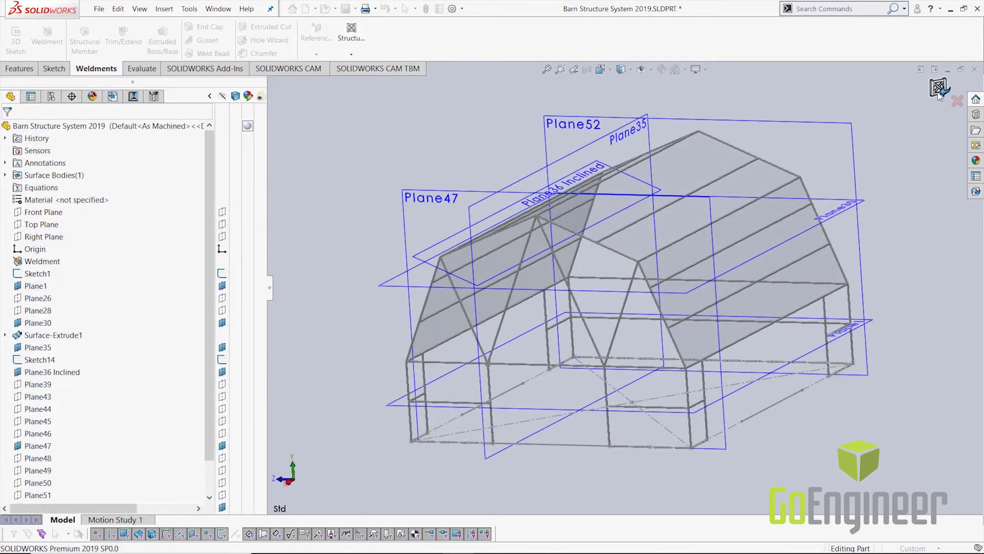
click(938, 91)
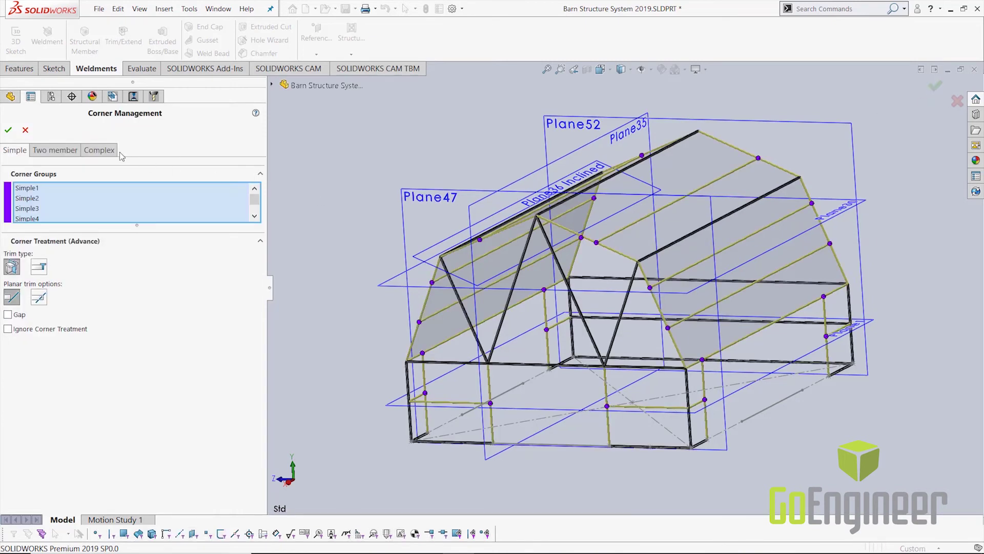
- Review the Simple, Two member and Complex corner groups, ending on Two member (Corner23–Corner26)
click(17, 152)
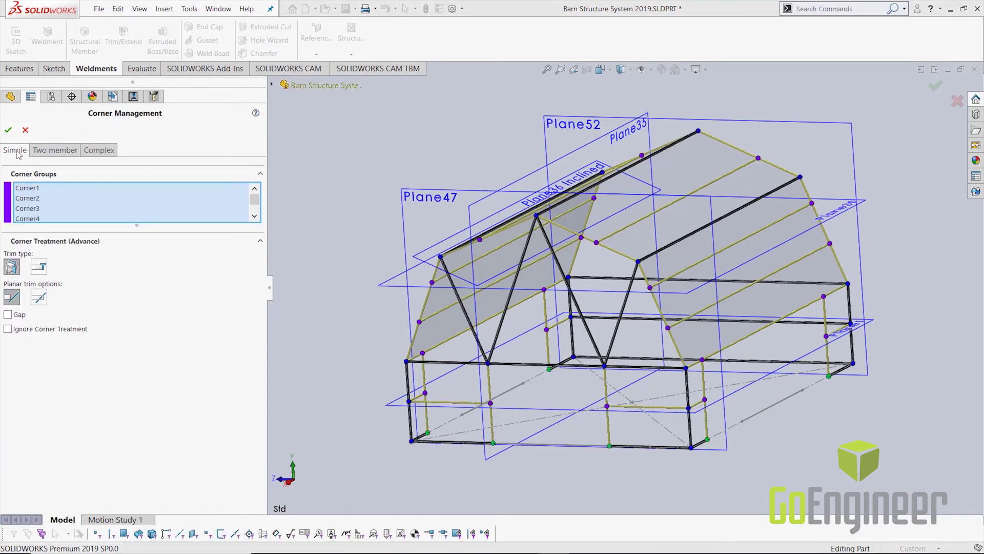
click(59, 152)
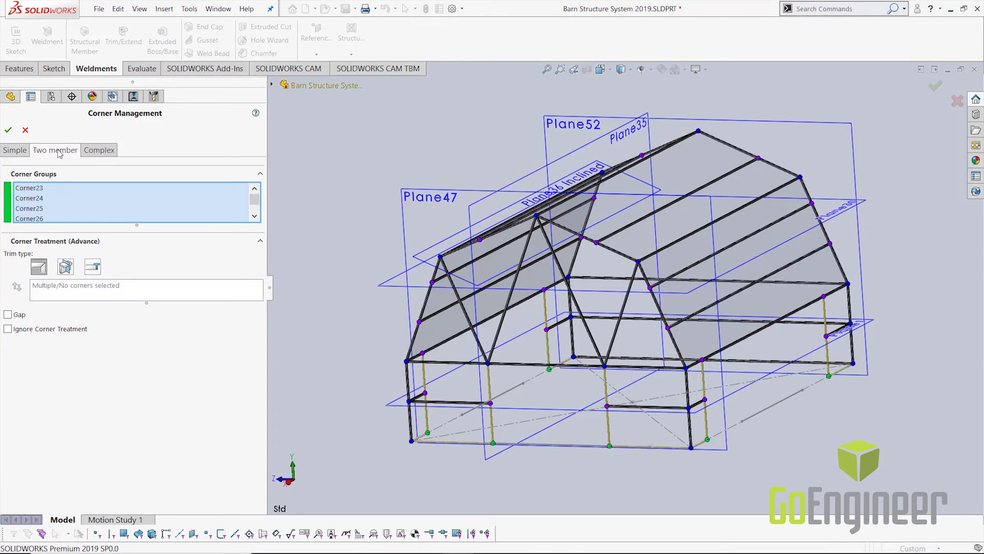
click(105, 154)
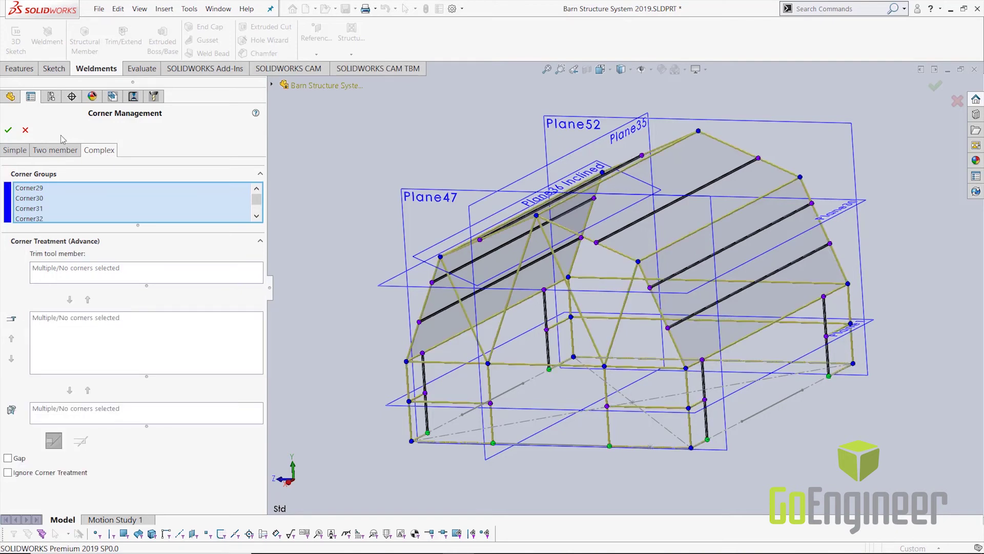
click(55, 149)
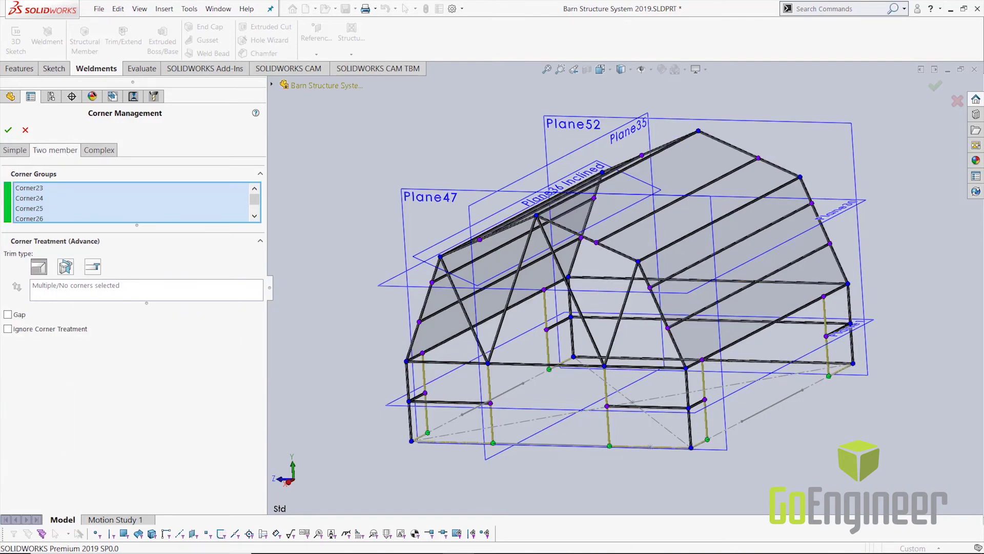
- Give Corner23 a planar End Trim, swapping members so Member26 extends and Member17 is trimmed
scroll(517, 411, down, 5)
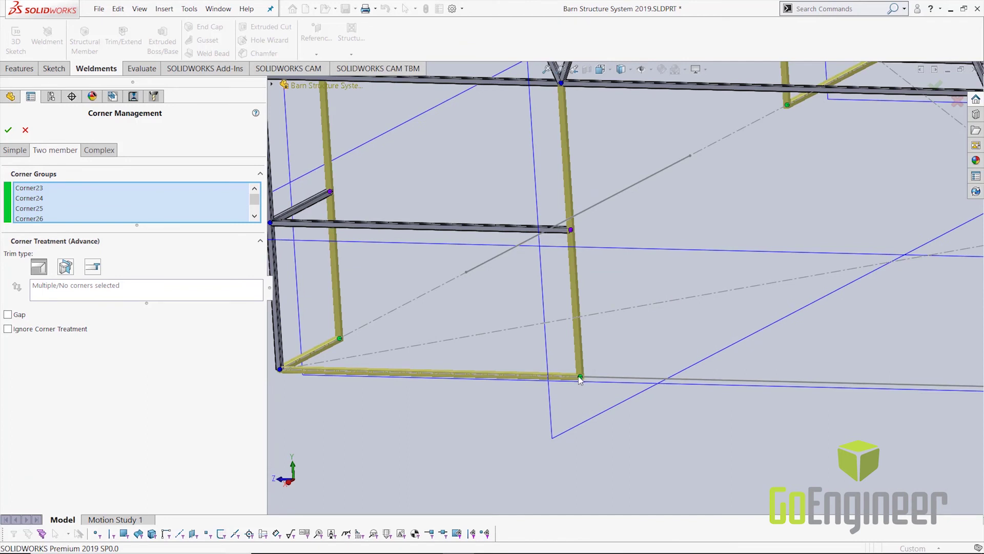
click(581, 378)
scroll(582, 381, down, 5)
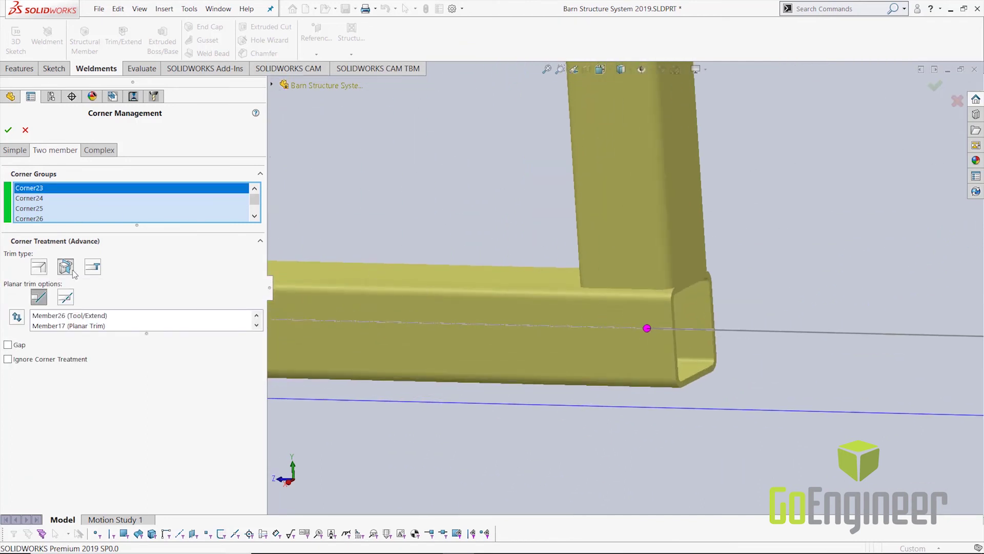
click(39, 267)
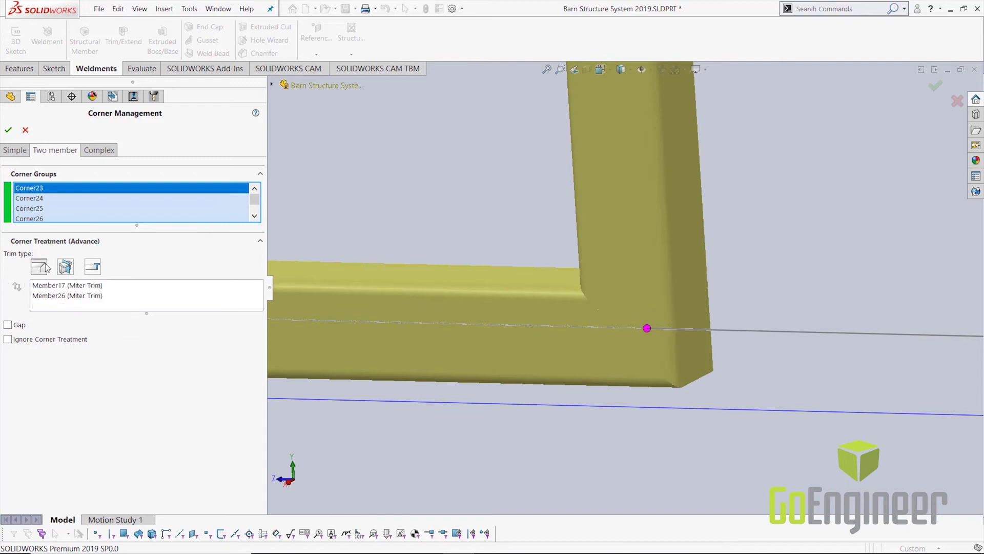
click(65, 267)
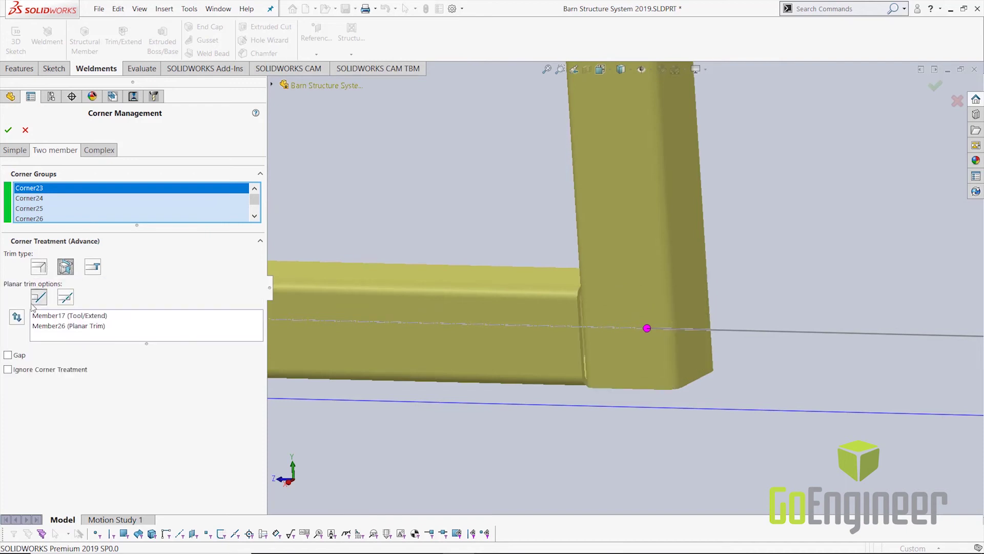
click(16, 316)
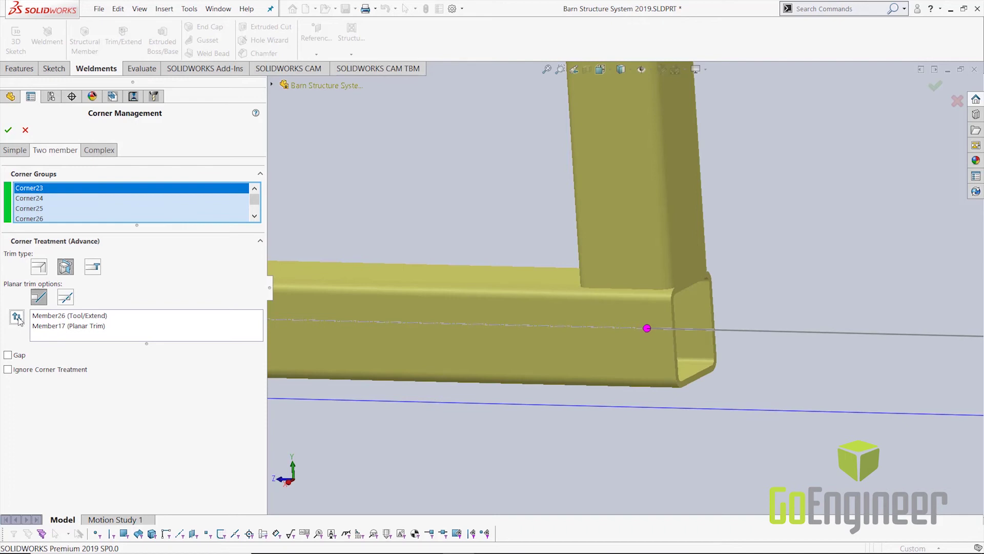
middle_drag(386, 281, 366, 280)
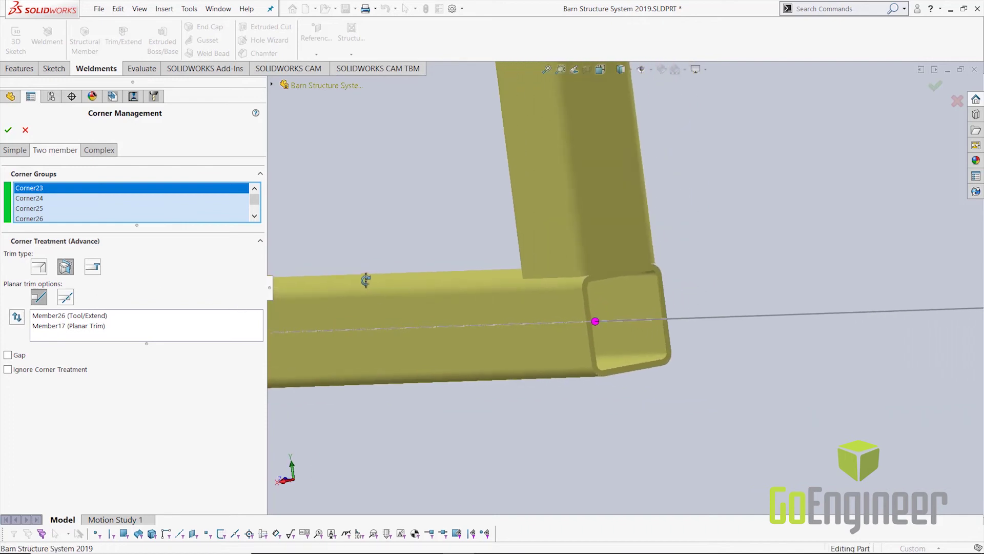
click(94, 267)
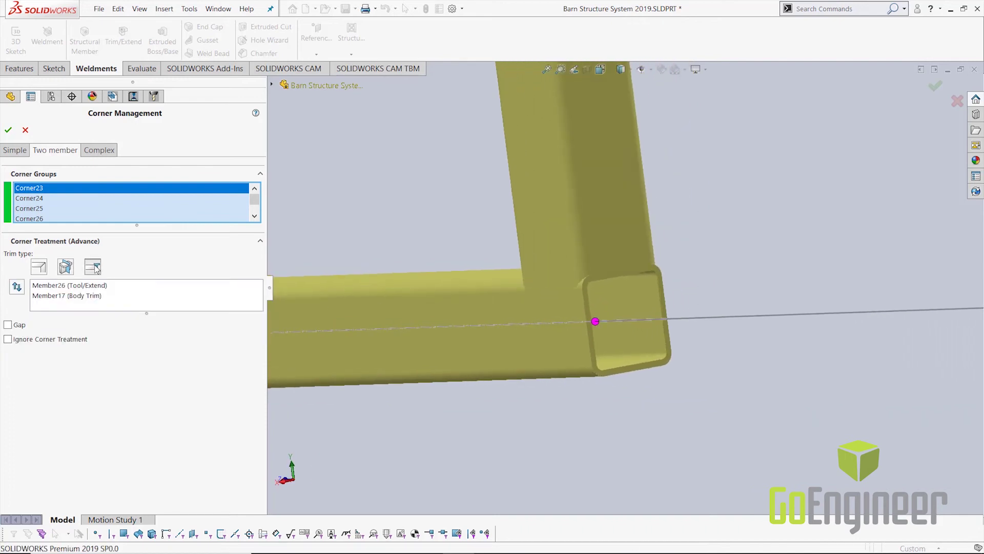
click(66, 267)
scroll(471, 229, up, 5)
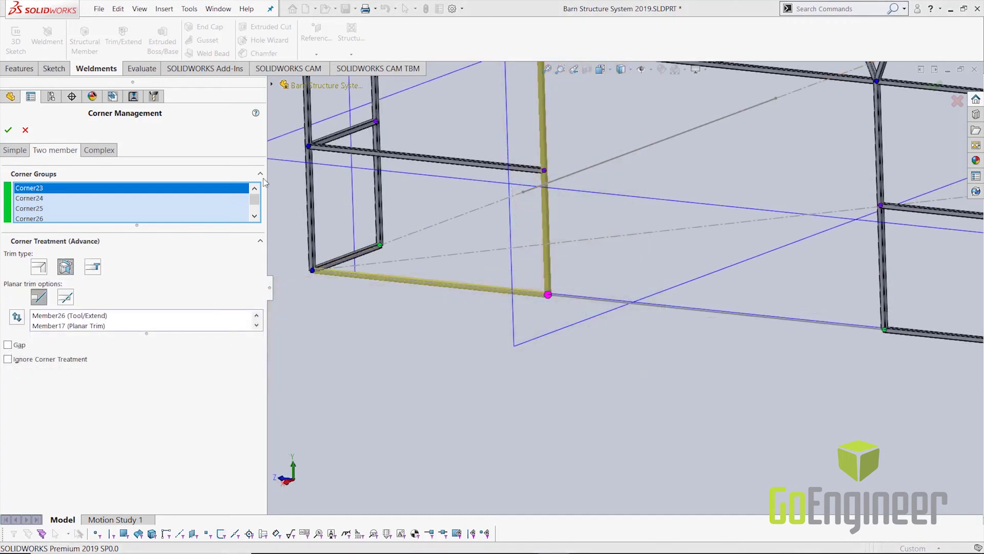
click(108, 149)
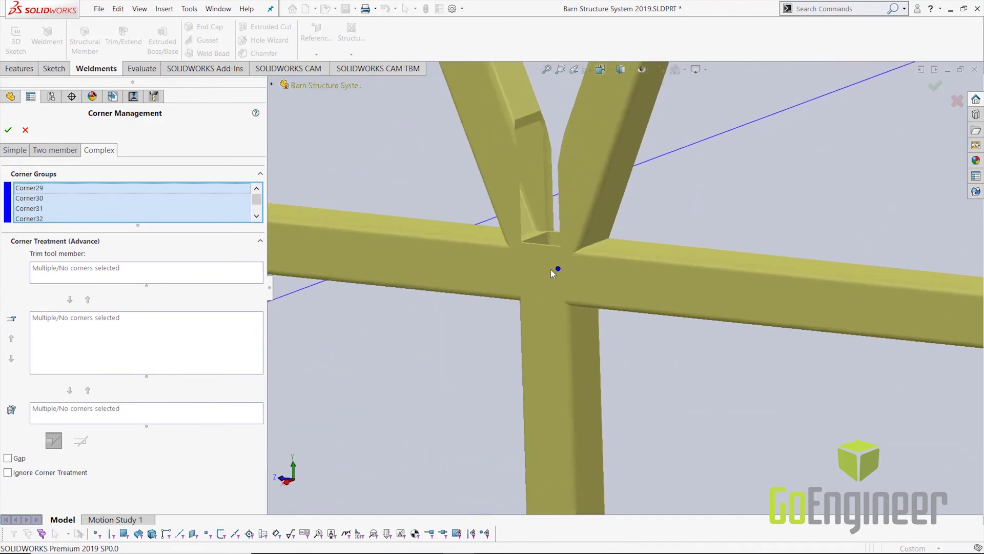
- At complex corner Corner29, move Member17 through the trim order to be the trimmed body
click(557, 269)
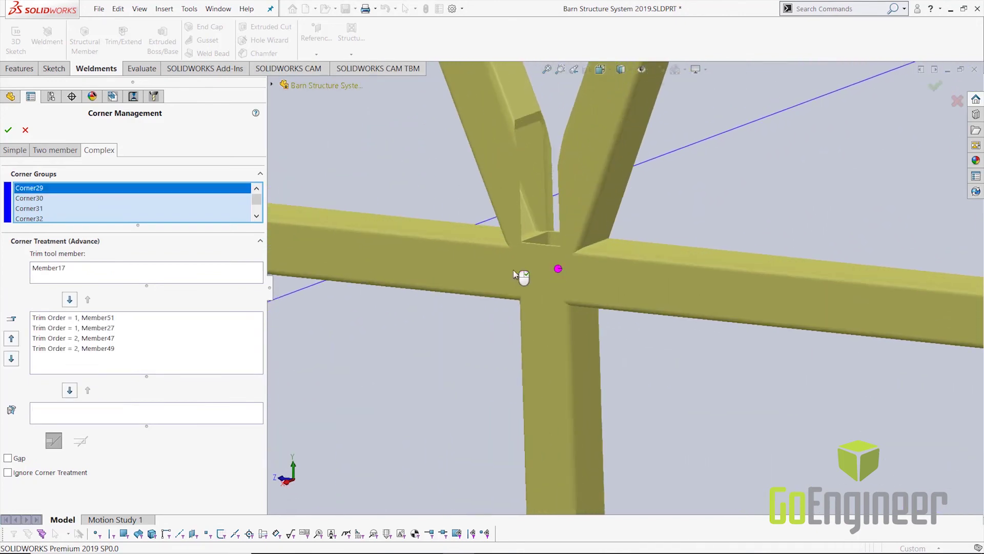
click(51, 268)
click(69, 300)
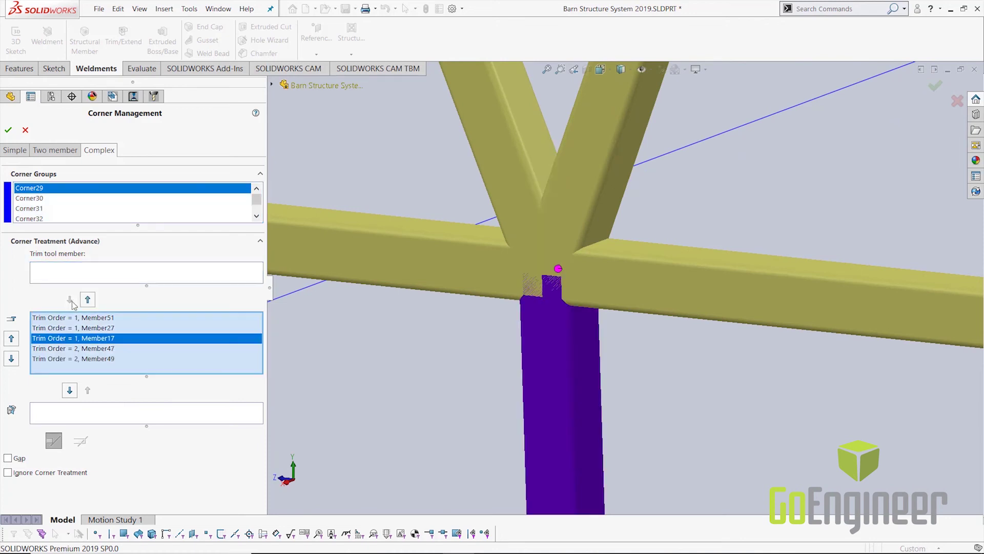
click(69, 390)
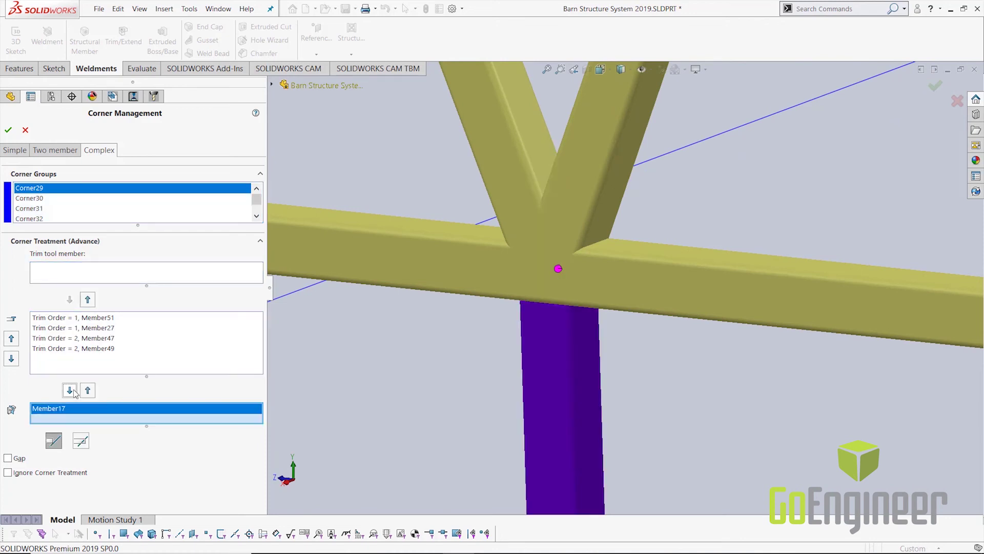
- Check Members 49, 47, 27 and 51 at the corner, then accept the corner treatments
click(75, 348)
click(64, 338)
click(54, 328)
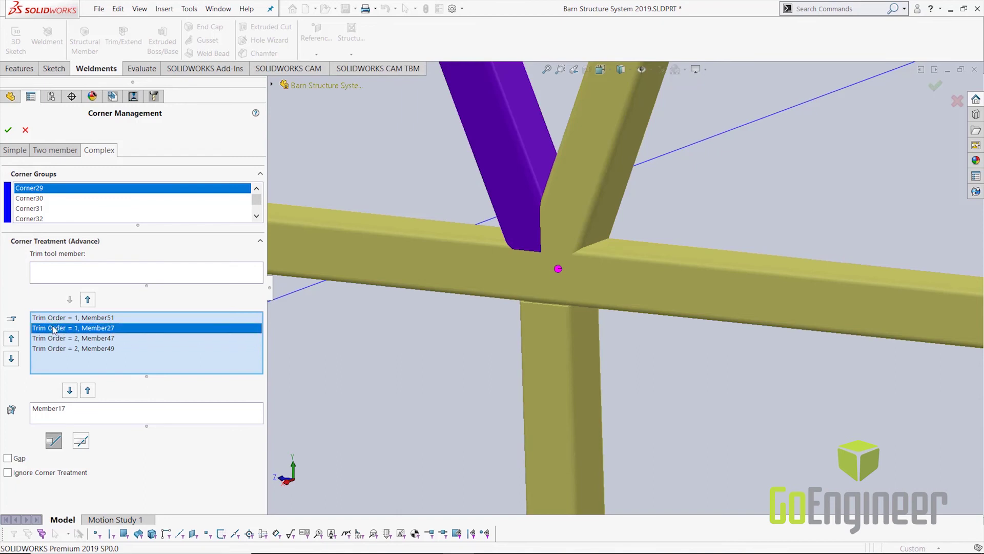
click(54, 318)
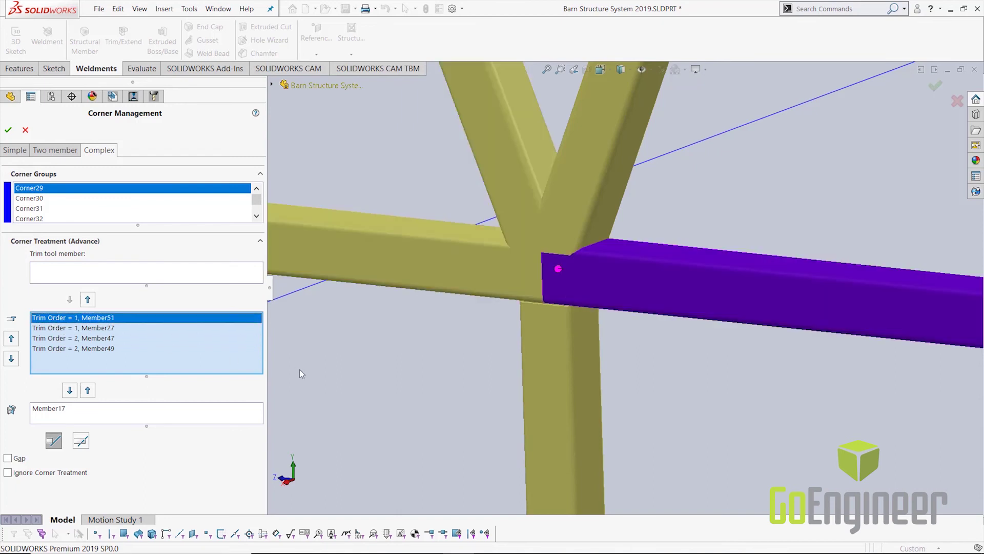
key(Right)
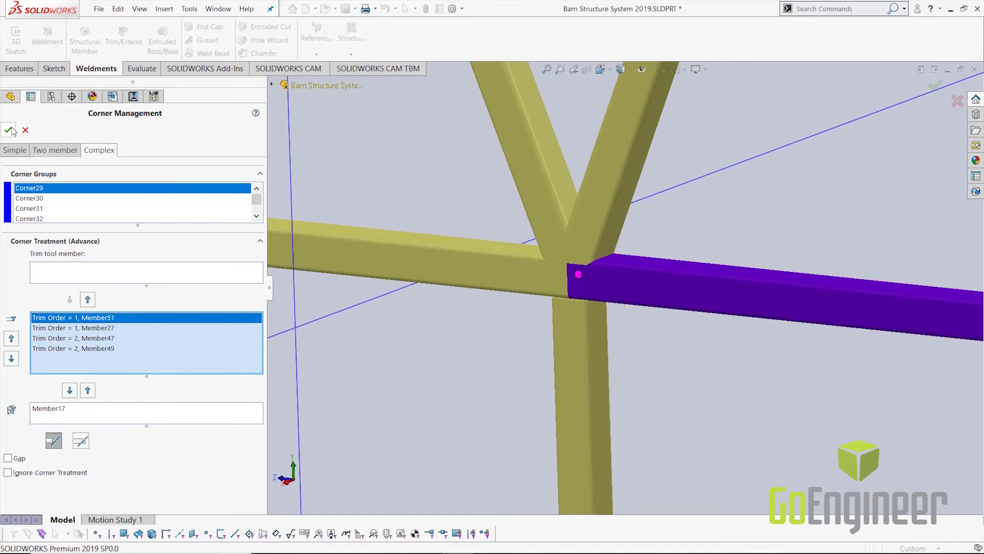
click(9, 130)
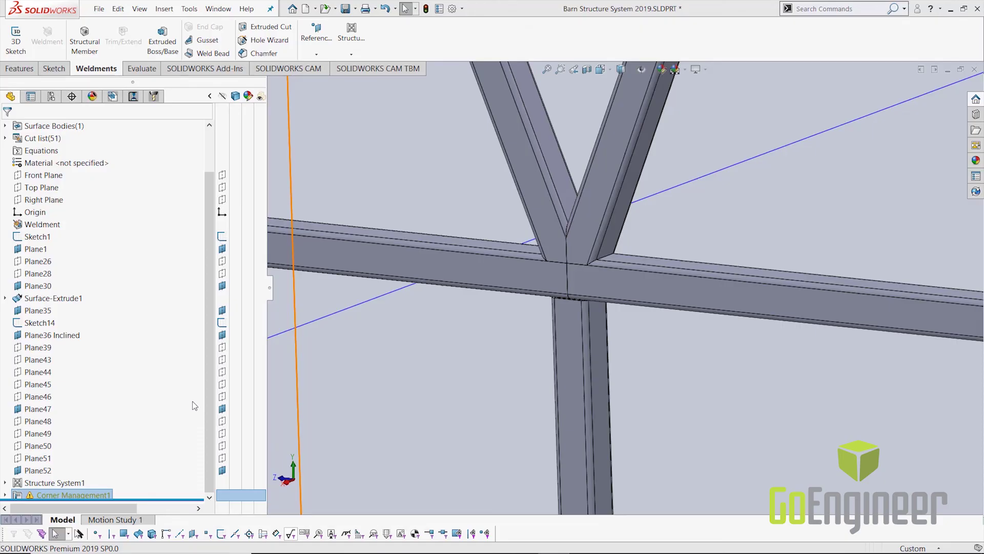
- Edit the Corner Management1 feature from the FeatureManager tree's right-click menu
right_click(107, 497)
click(112, 291)
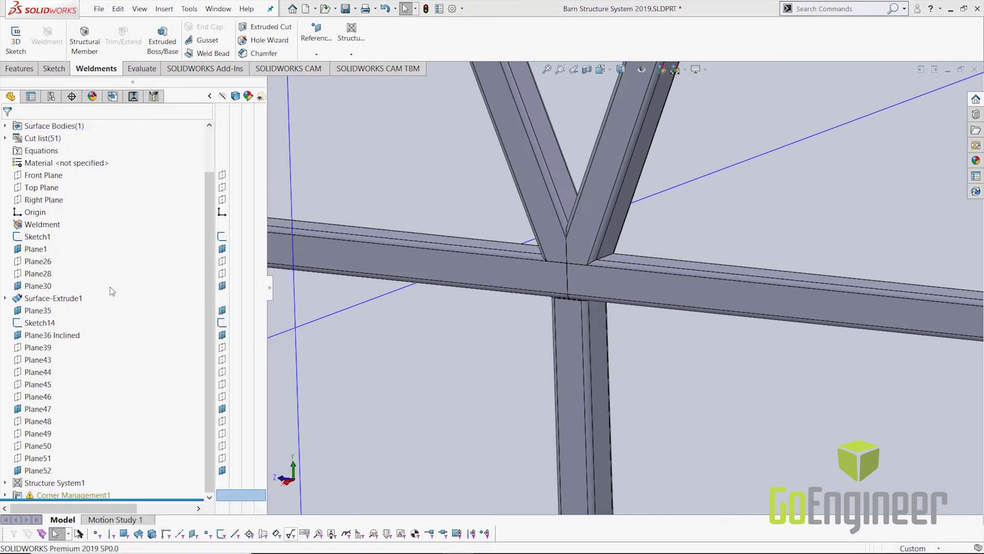